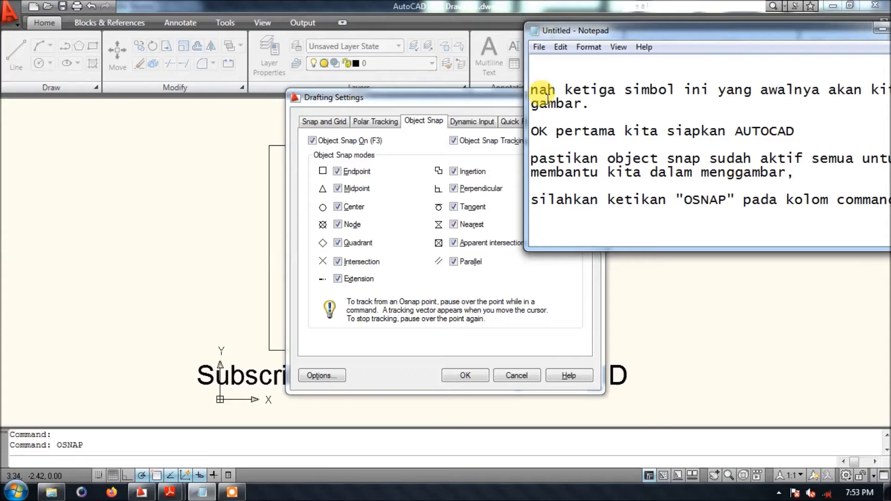
Step: Add "semuanya sudah tercentang dan klik OK" to the Notepad notes and accept the drafting settings with all object snap modes enabled
{"action": "type", "text": "semuanya sudah tercentang"}
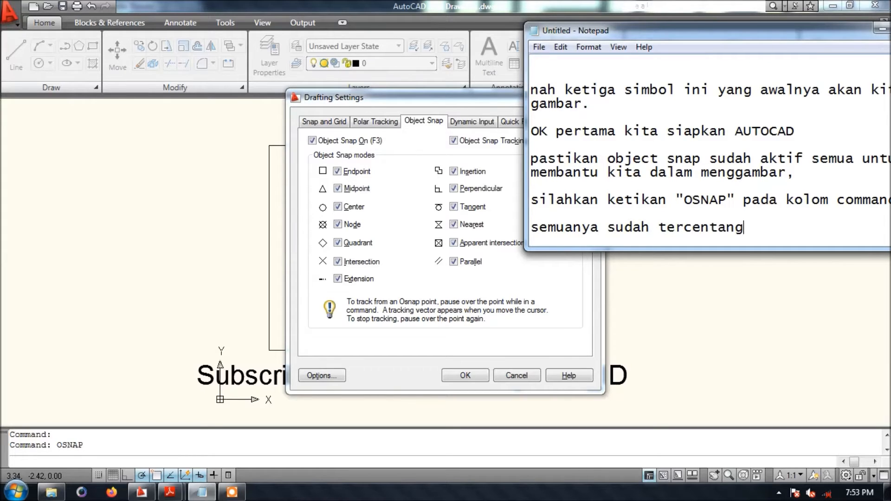
{"action": "type", "text": " dan klik OK"}
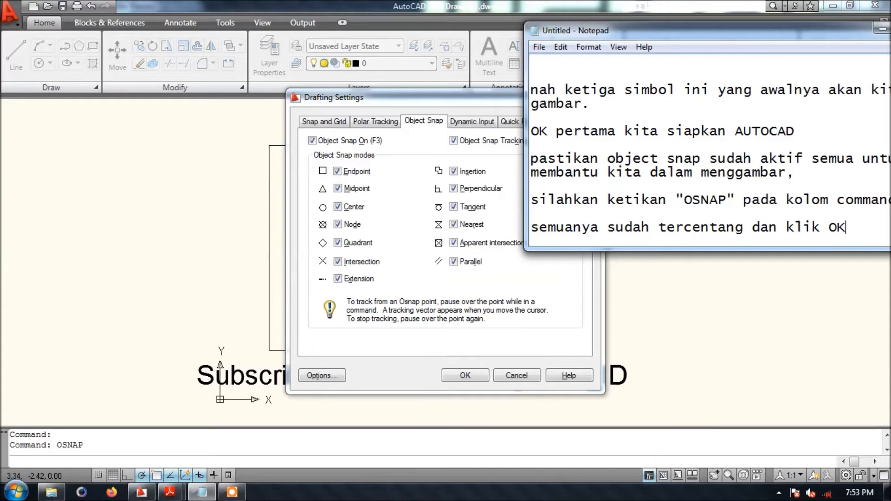
{"action": "left_click", "coordinate": [465, 375]}
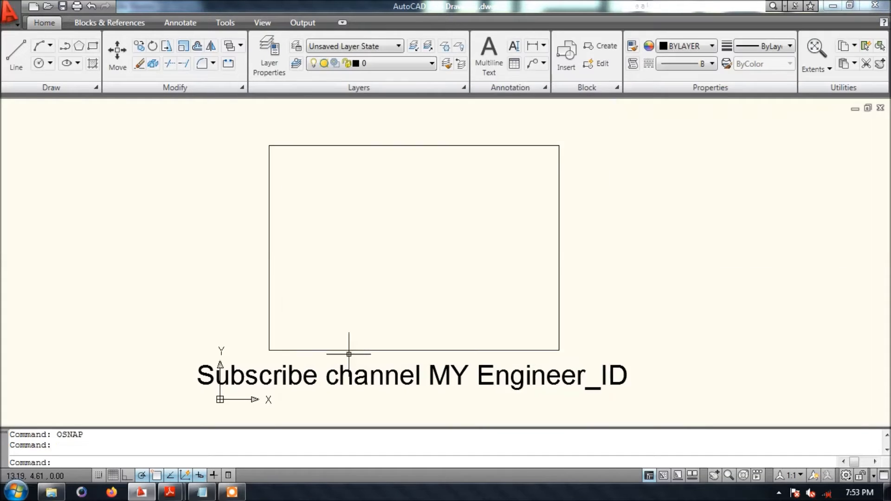
Step: Add "pastikan juga tool polar tracing sudah aktif" to the Notepad notes and move the Notepad window fully into view
{"action": "left_click", "coordinate": [214, 492]}
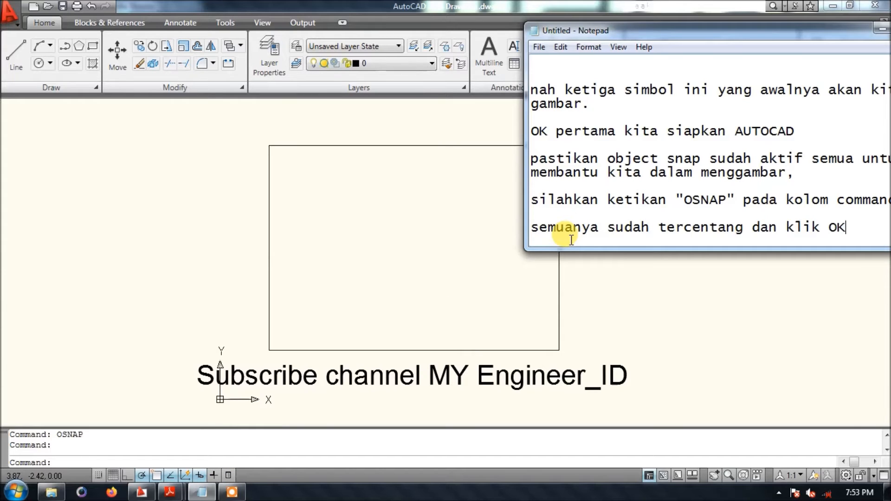
{"action": "scroll", "coordinate": [571, 240], "scroll_direction": "down", "scroll_amount": 1}
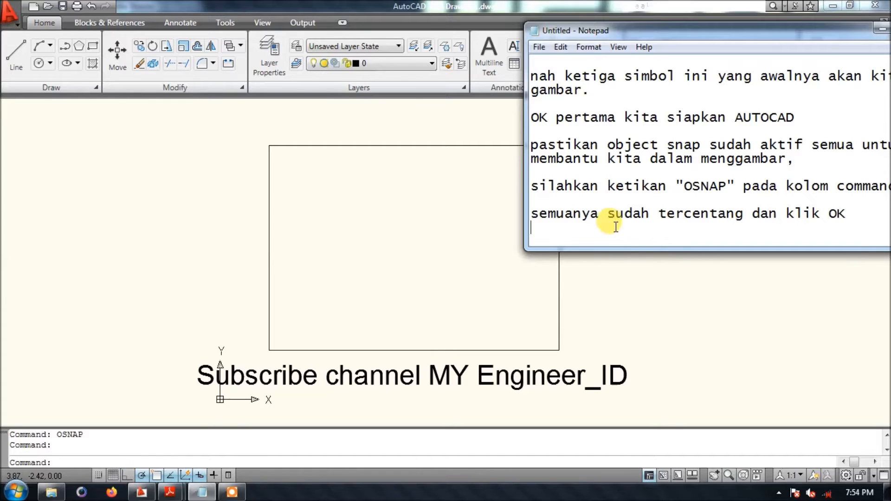
{"action": "type", "text": "pastikan juga tool polar tracing sudah akt"}
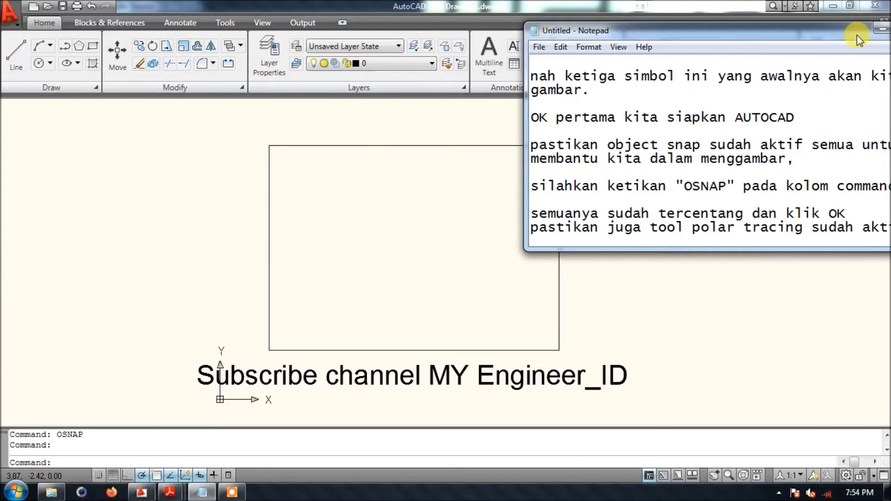
{"action": "left_click_drag", "start_coordinate": [859, 30], "coordinate": [772, 22]}
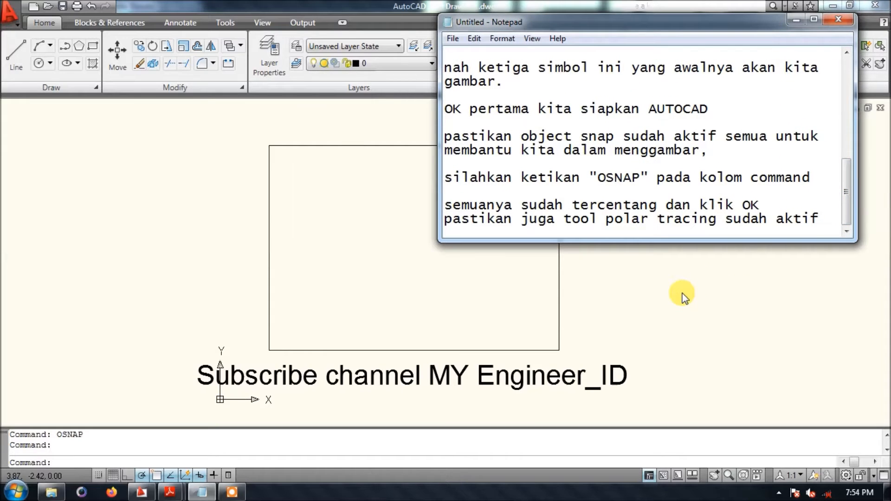
Step: Add the line "kemudian kita bisa mulai menggambar lingkaran" to the notes after a blank line
{"action": "key", "text": "Return"}
{"action": "key", "text": "Return"}
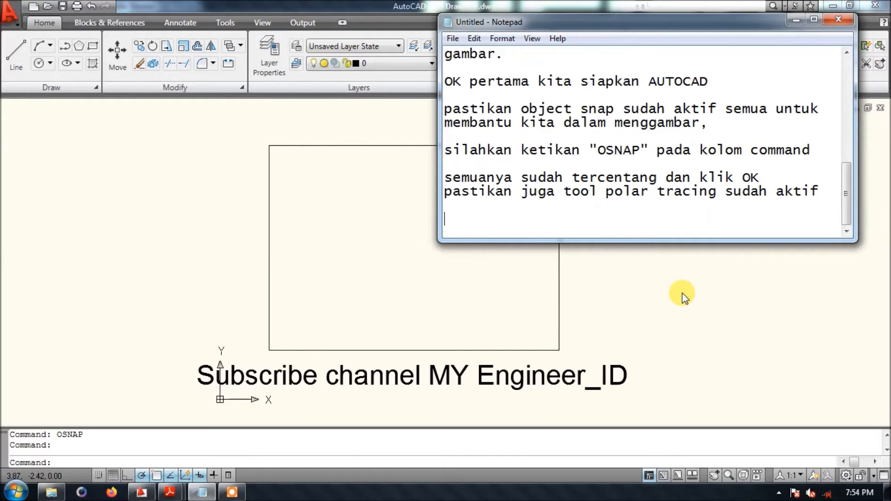
{"action": "type", "text": "kemudian kita"}
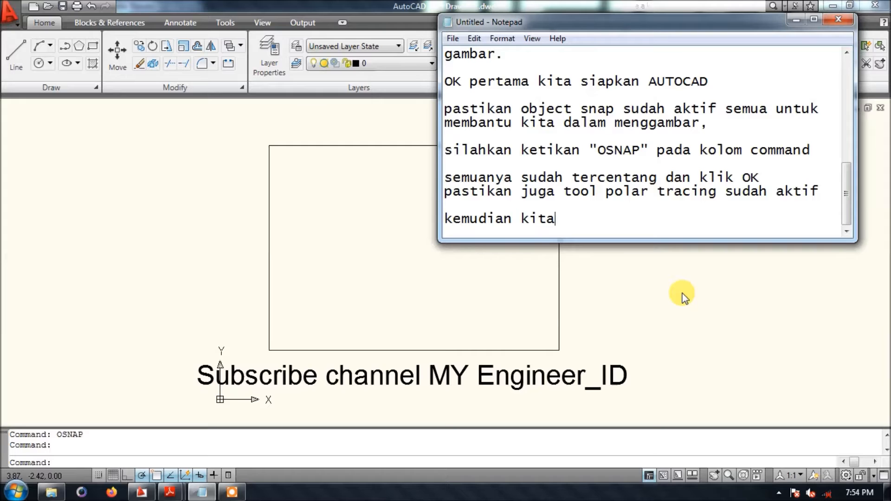
{"action": "type", "text": " bisa mulai menggambar lingkaran"}
{"action": "key", "text": "Return"}
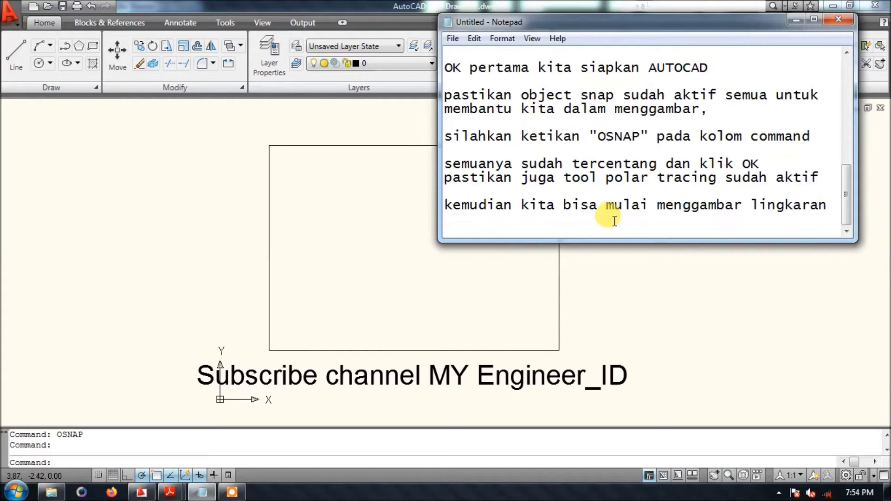
Step: Show the circle construction methods in AutoCAD, and add "untuk lingkaran terserah mau pilih yang" to the Notepad notes
{"action": "left_click", "coordinate": [189, 171]}
{"action": "left_click", "coordinate": [50, 63]}
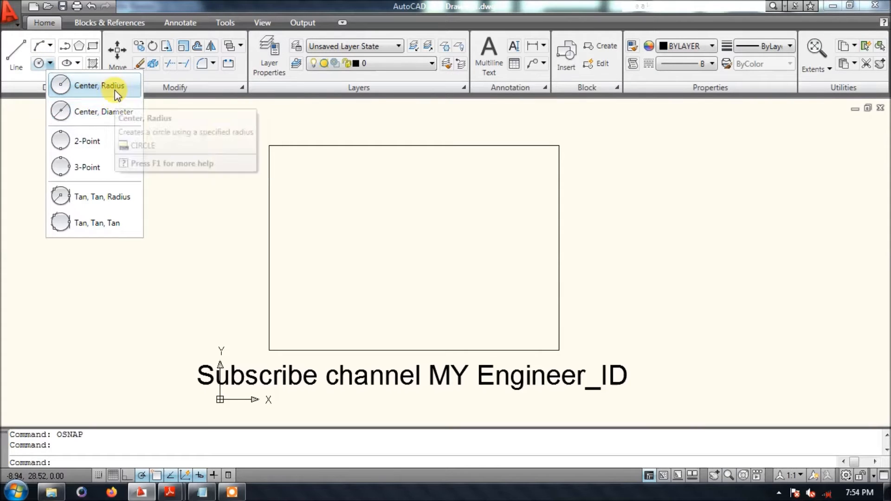
{"action": "left_click", "coordinate": [203, 492]}
{"action": "key", "text": "Return"}
{"action": "type", "text": "untuk lingk"}
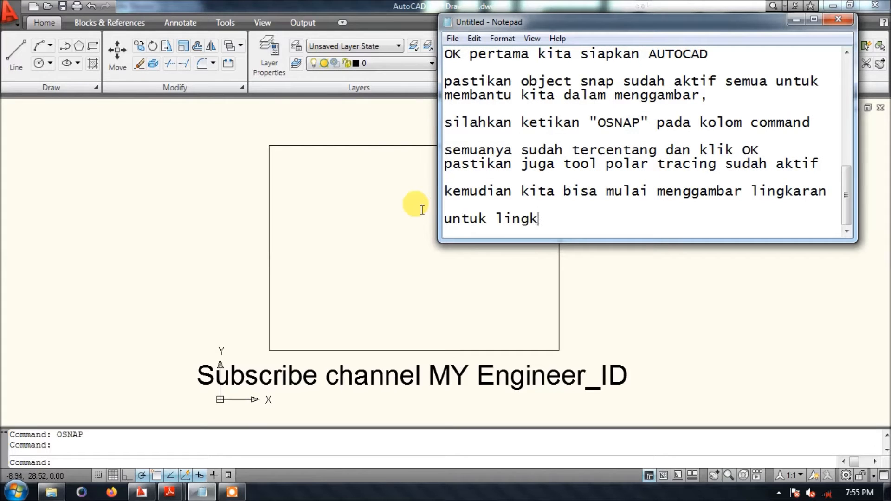
{"action": "type", "text": "aran terserah mau pilih yang centr"}
{"action": "key", "text": "BackSpace"}
{"action": "key", "text": "BackSpace"}
{"action": "key", "text": "BackSpace"}
{"action": "key", "text": "BackSpace"}
{"action": "key", "text": "BackSpace"}
Step: List "1. center, radius" and "2. center diameter" in the notes, followed by the remark "itu sama saja."
{"action": "key", "text": "Return"}
{"action": "type", "text": "1. center"}
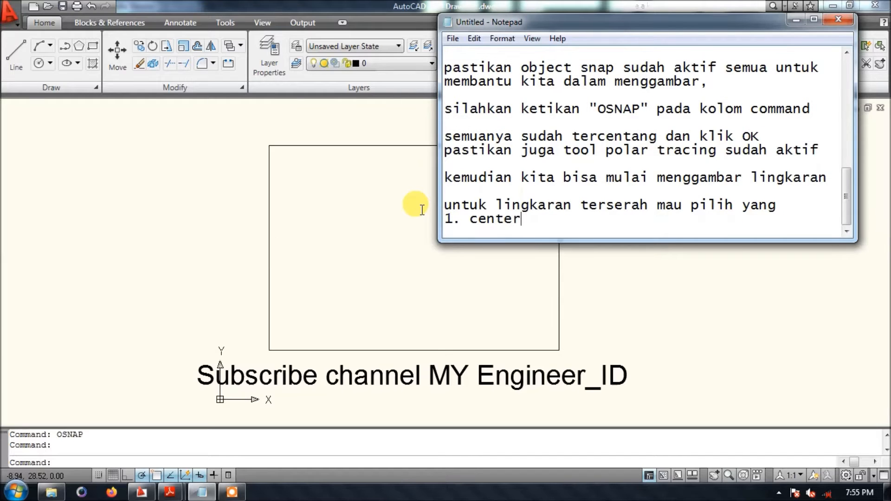
{"action": "type", "text": ", radius"}
{"action": "key", "text": "Return"}
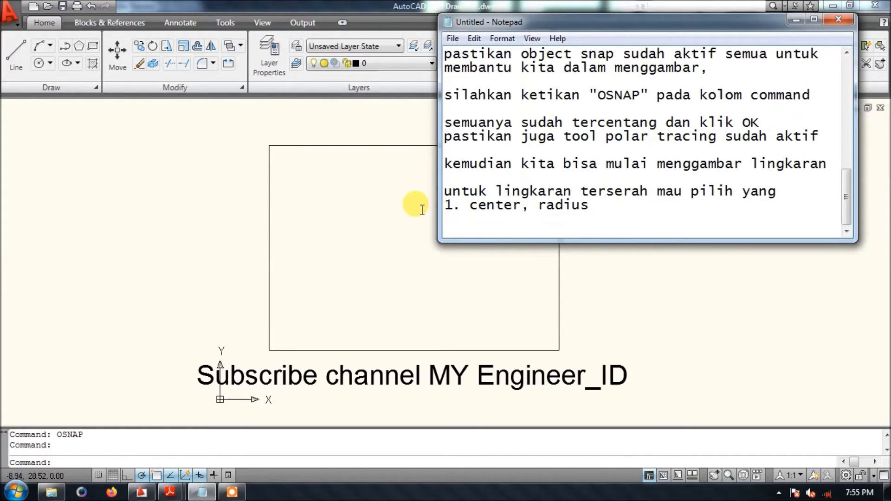
{"action": "type", "text": "2. center diameter"}
{"action": "key", "text": "Return"}
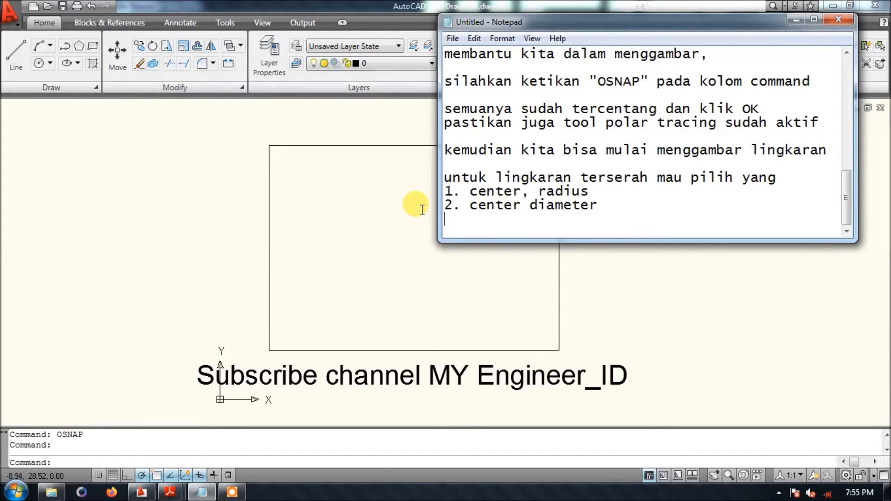
{"action": "key", "text": "Return"}
{"action": "type", "text": "itu sama saja."}
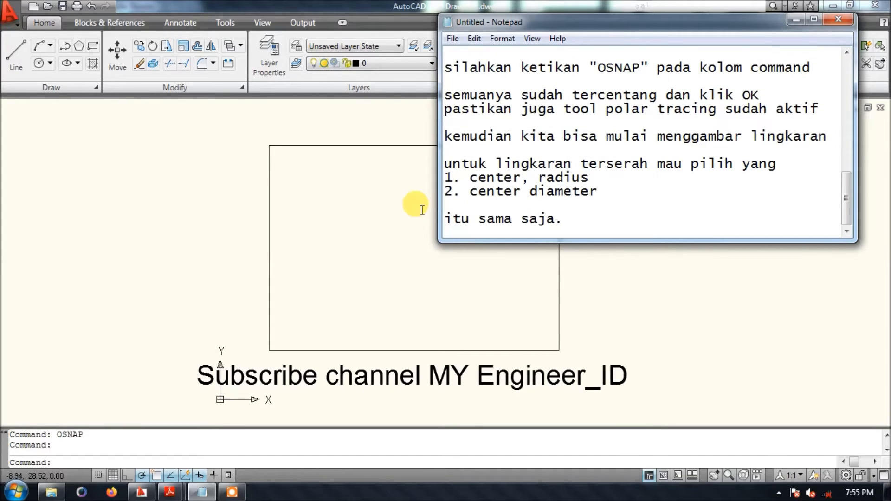
Step: Switch to AutoCAD and draw a small Center, Radius circle centred at about 11.52, 12.85 in the rectangle's lower-left area
{"action": "left_click", "coordinate": [272, 191]}
{"action": "left_click", "coordinate": [50, 63]}
{"action": "left_click", "coordinate": [89, 85]}
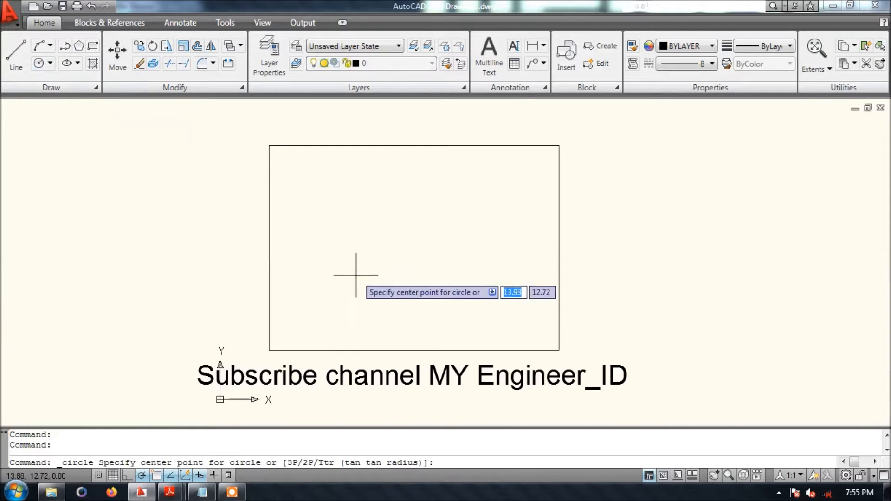
{"action": "scroll", "coordinate": [317, 274], "scroll_direction": "up", "scroll_amount": 1}
{"action": "left_click", "coordinate": [339, 273]}
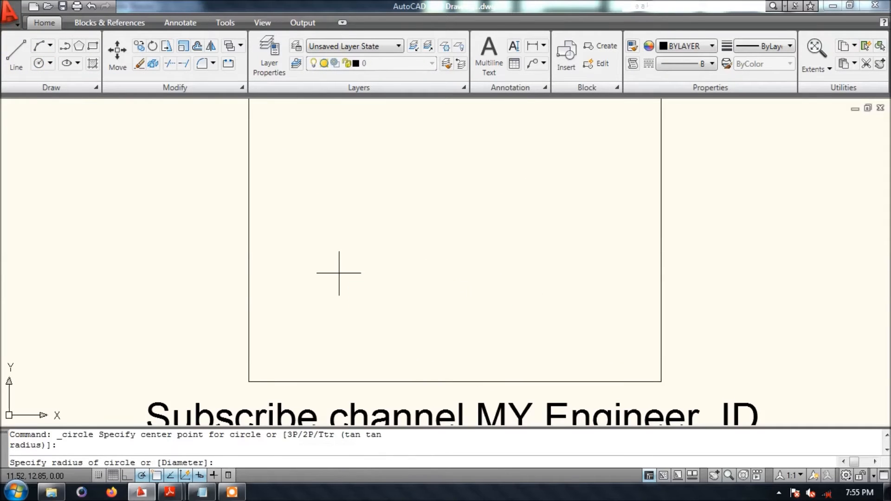
{"action": "left_click", "coordinate": [368, 273]}
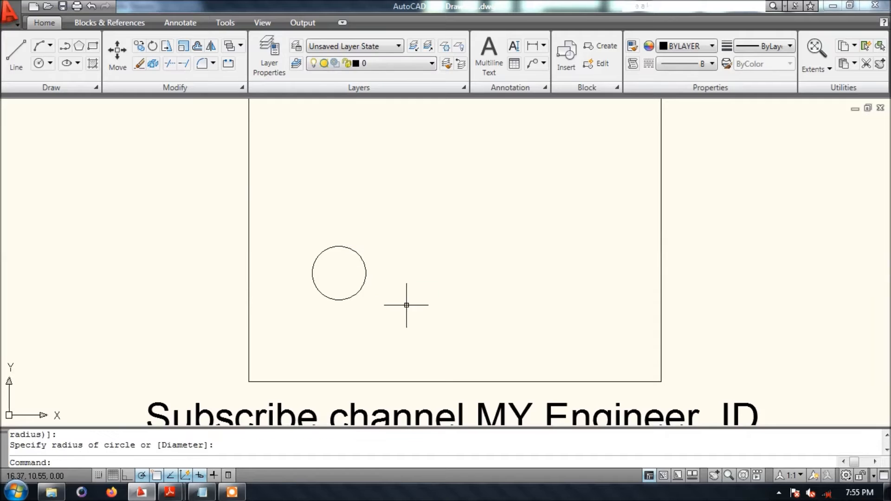
Step: Add to the Notepad notes: "ukuran lingkaran bebas, jika anda menggambar pada denah bagunan sesuaikan saja dengan ukuran (space) tempat anda akan meletakan simbol tersebut."
{"action": "left_click", "coordinate": [203, 492]}
{"action": "key", "text": "Return"}
{"action": "type", "text": "uku"}
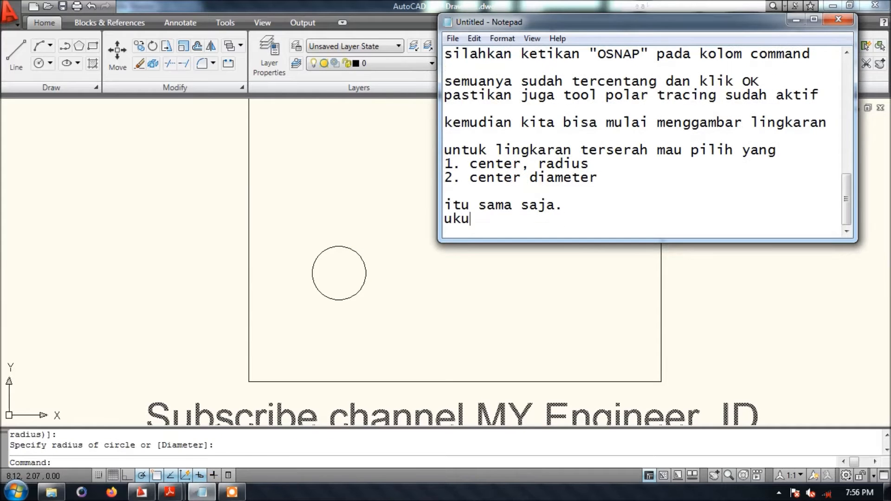
{"action": "type", "text": "ran lingkaran bebas"}
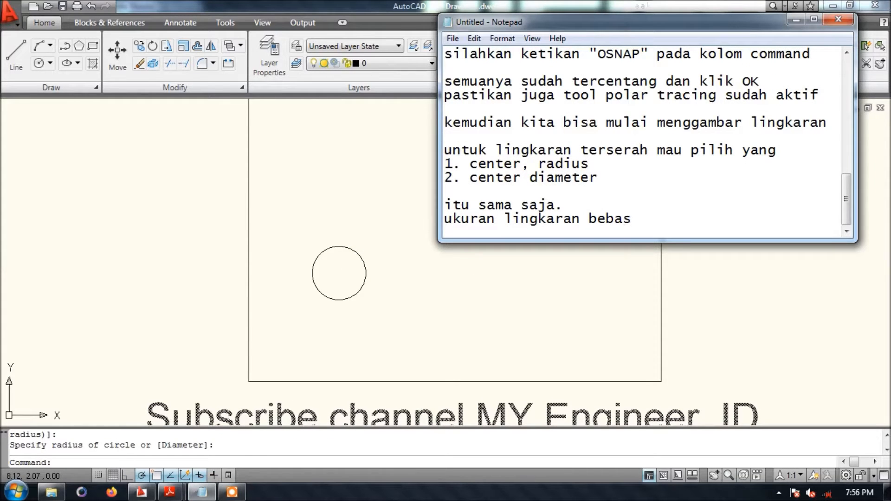
{"action": "type", "text": ", jika anda menggambar pada denah bagunan sesuai"}
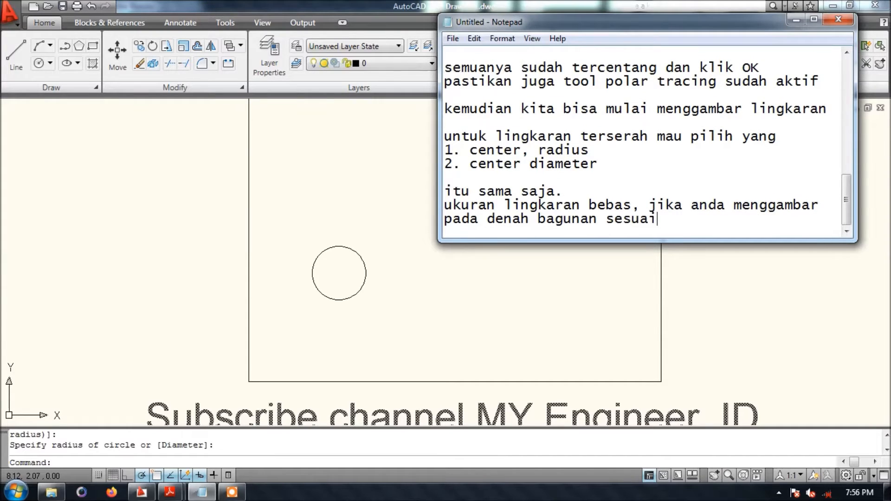
{"action": "type", "text": "kan saja dengan ukuran"}
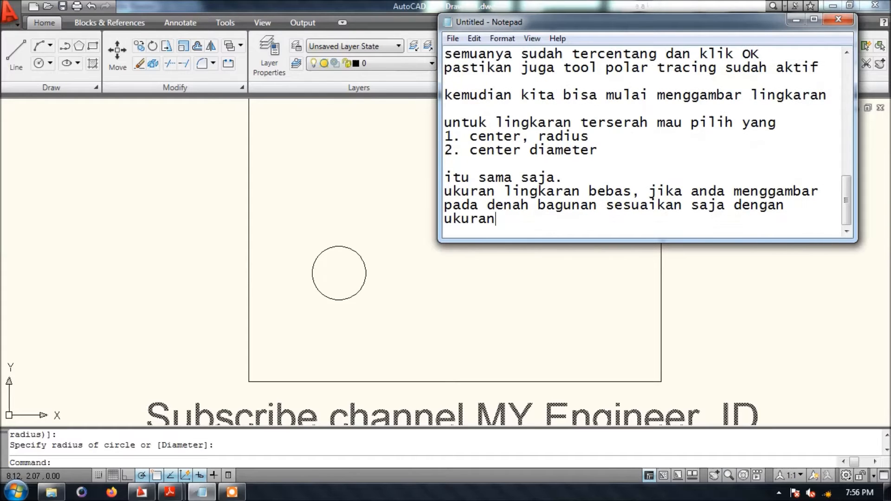
{"action": "type", "text": " (space) t"}
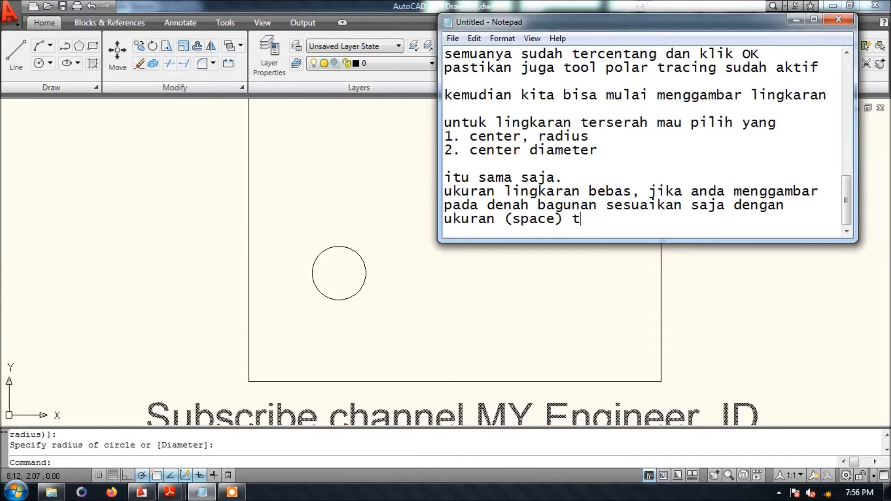
{"action": "type", "text": "empat anda akan meletakan"}
{"action": "type", "text": " simbol tersebu"}
{"action": "type", "text": "t."}
{"action": "key", "text": "Return"}
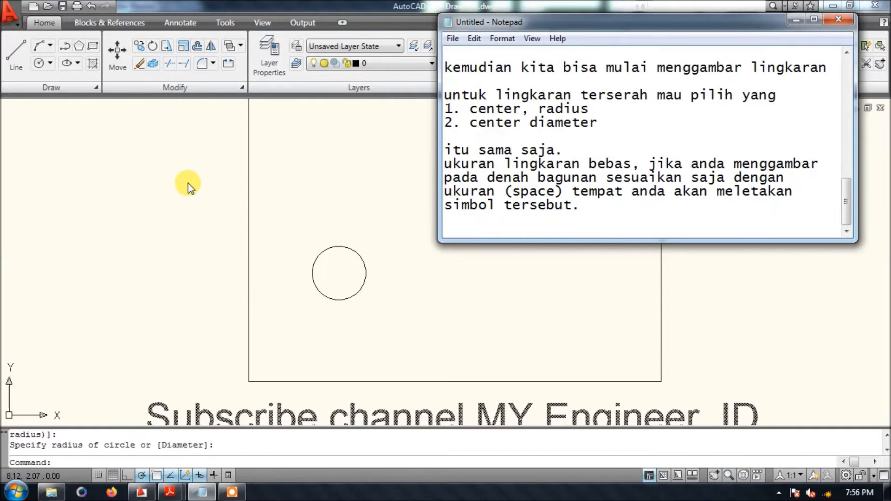
Step: Bring up the switch symbols in 13707100-puil-2000.pdf in Adobe Reader and add the Notepad note "untuk tangkainya kita bikin sudut 60 derajat, bagaimana caranya ?"
{"action": "left_click", "coordinate": [796, 20]}
{"action": "left_click", "coordinate": [198, 491]}
{"action": "left_click", "coordinate": [178, 488]}
{"action": "left_click", "coordinate": [100, 430]}
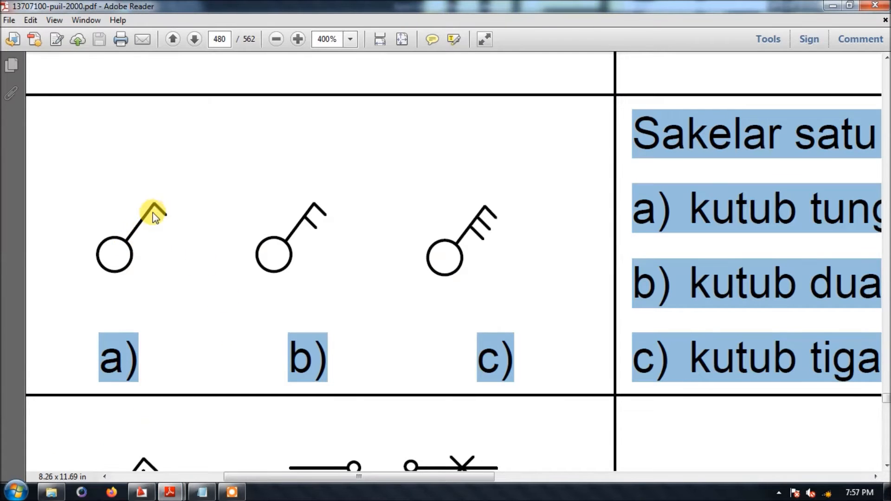
{"action": "left_click", "coordinate": [202, 491]}
{"action": "key", "text": "Return"}
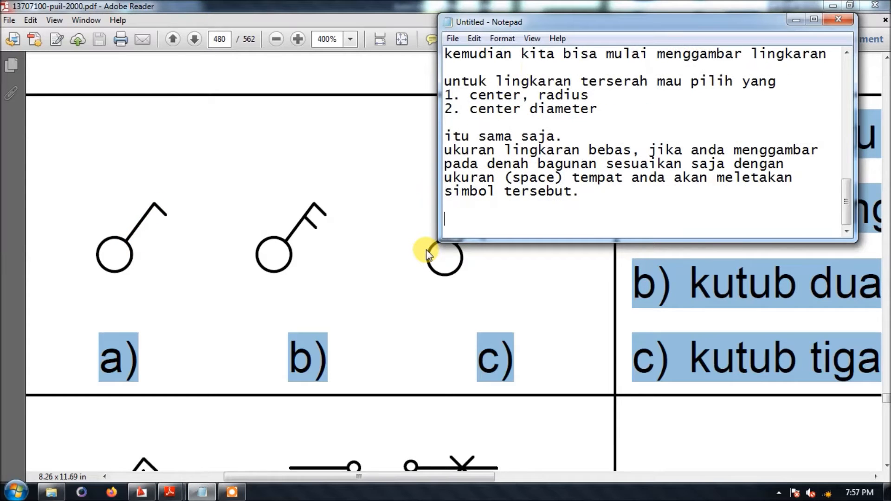
{"action": "type", "text": "untuk tangkainya kita bikin sudut 60 deraja"}
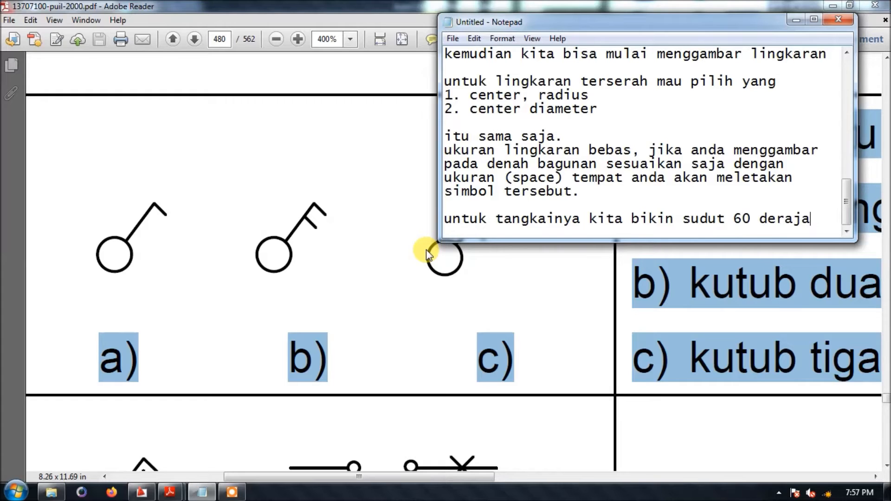
{"action": "type", "text": "t,"}
{"action": "key", "text": "Return"}
{"action": "type", "text": "bagai"}
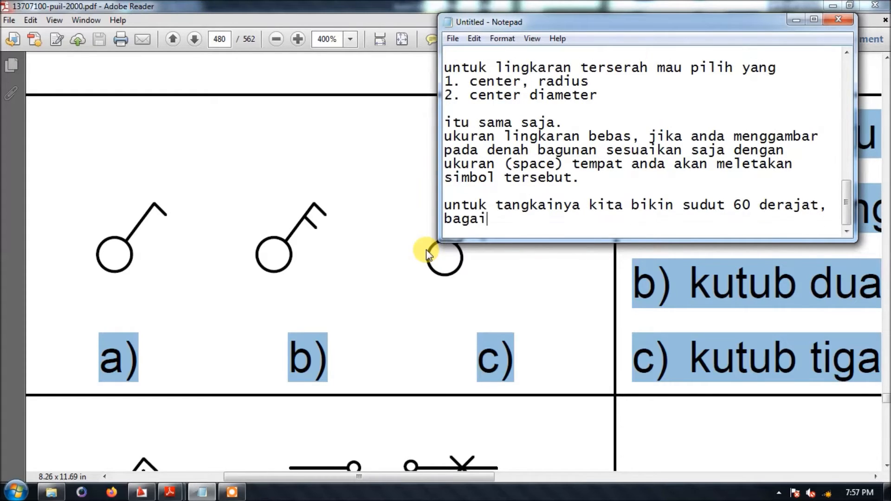
{"action": "type", "text": "mana caranya ?"}
{"action": "key", "text": "Return"}
{"action": "key", "text": "Return"}
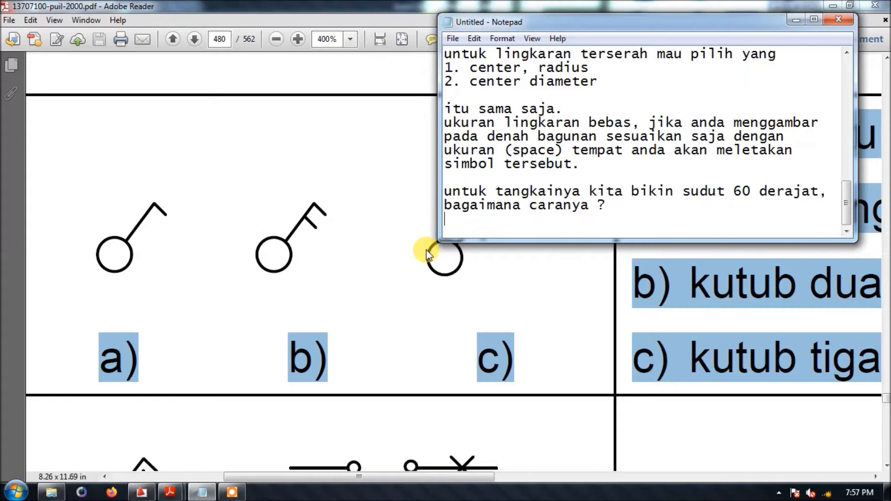
Step: Switch to AutoCAD and draw a 60-degree stem line from the circle's centre, ending in a perpendicular flag about 1.92 long
{"action": "left_click", "coordinate": [143, 493]}
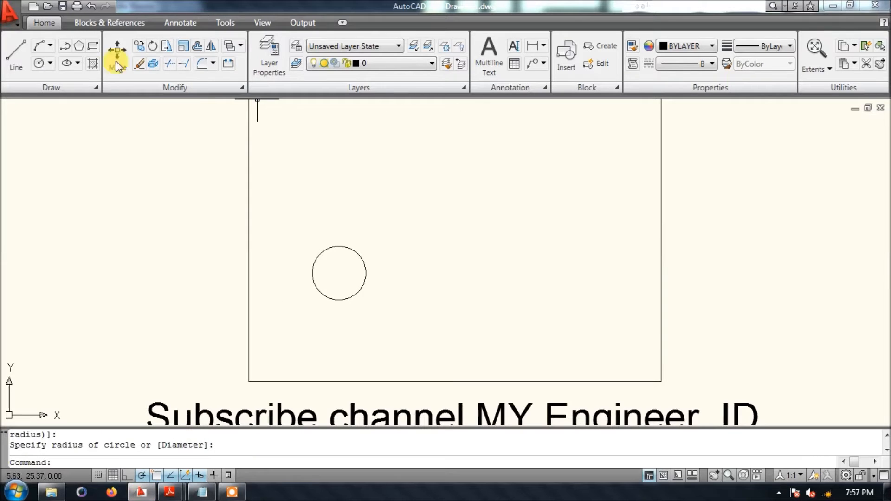
{"action": "left_click", "coordinate": [13, 51]}
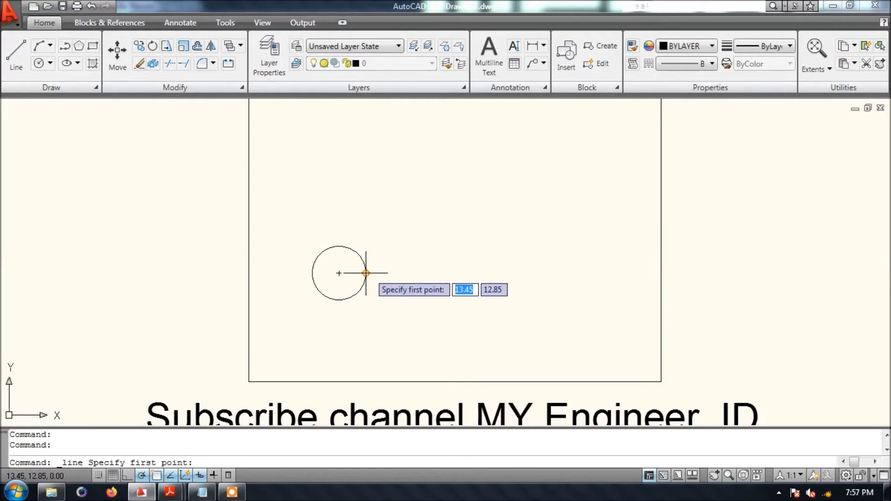
{"action": "left_click", "coordinate": [339, 273]}
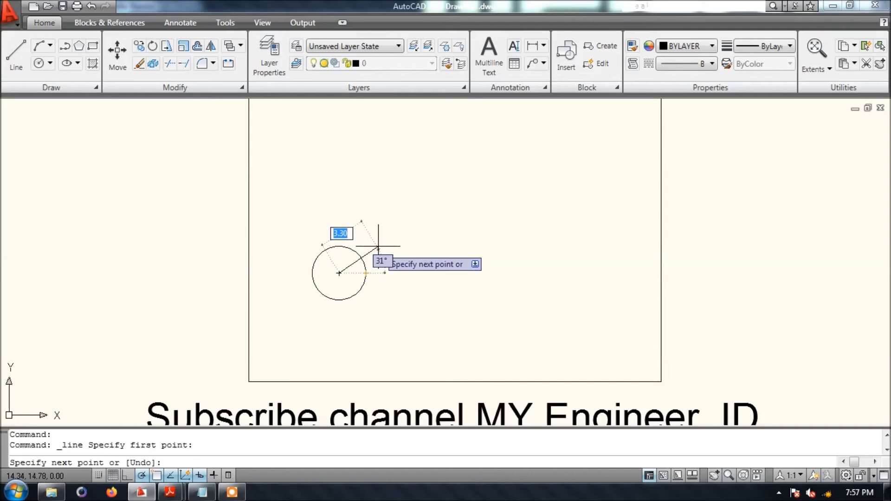
{"action": "scroll", "coordinate": [384, 216], "scroll_direction": "up", "scroll_amount": 5}
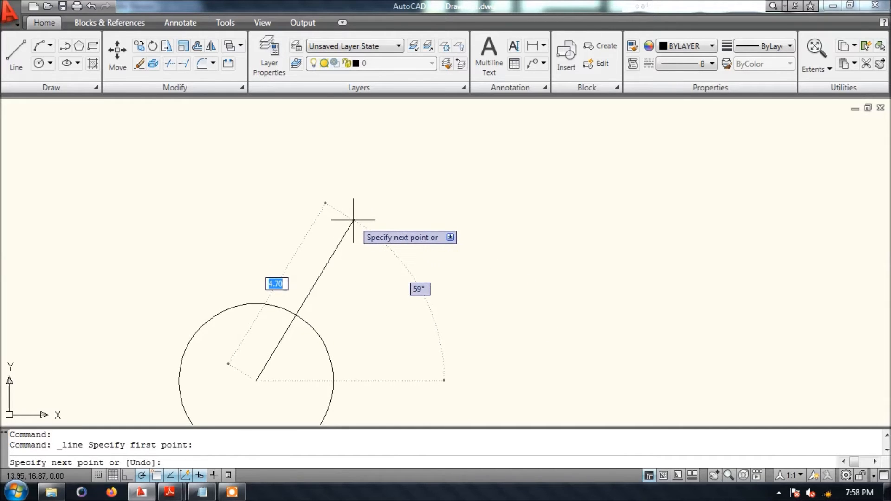
{"action": "left_click", "coordinate": [400, 132]}
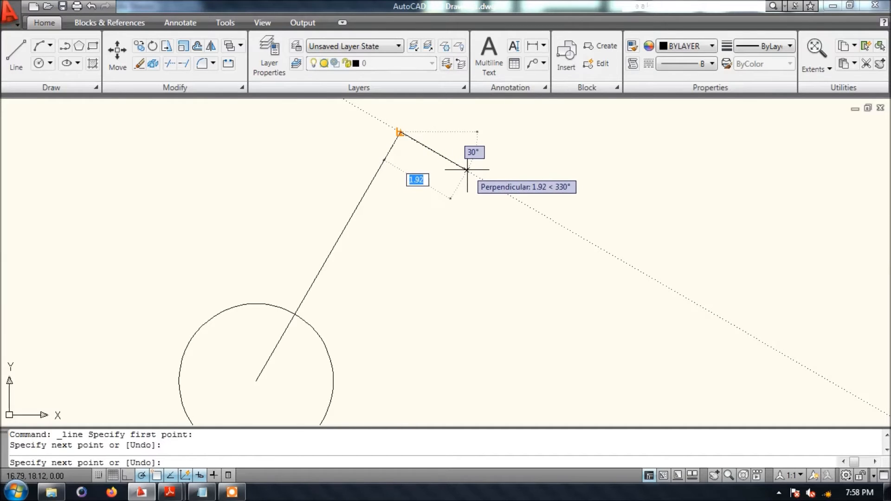
{"action": "left_click", "coordinate": [467, 170]}
{"action": "key", "text": "Return"}
Step: Stretch the stem's lower end from the circle's centre to the circle's edge, leaving the stem about 5.27 long
{"action": "scroll", "coordinate": [577, 219], "scroll_direction": "down", "scroll_amount": 2}
{"action": "left_click", "coordinate": [385, 301]}
{"action": "left_click", "coordinate": [375, 321]}
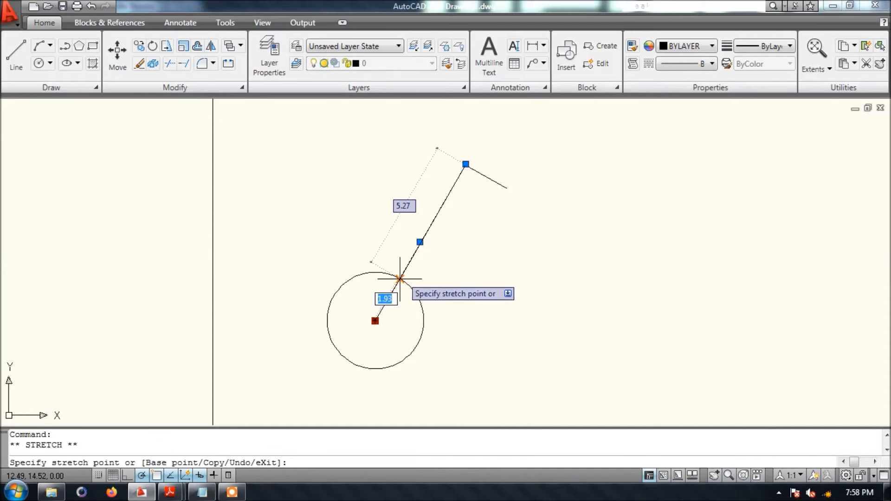
{"action": "key", "text": "Escape"}
Step: Add to the Notepad notes: "untuk bagian flag sudutnya 90 derajat." and, on a new line, "karena kita sudah mengaktifkan semua object snap dan"
{"action": "left_click", "coordinate": [202, 492]}
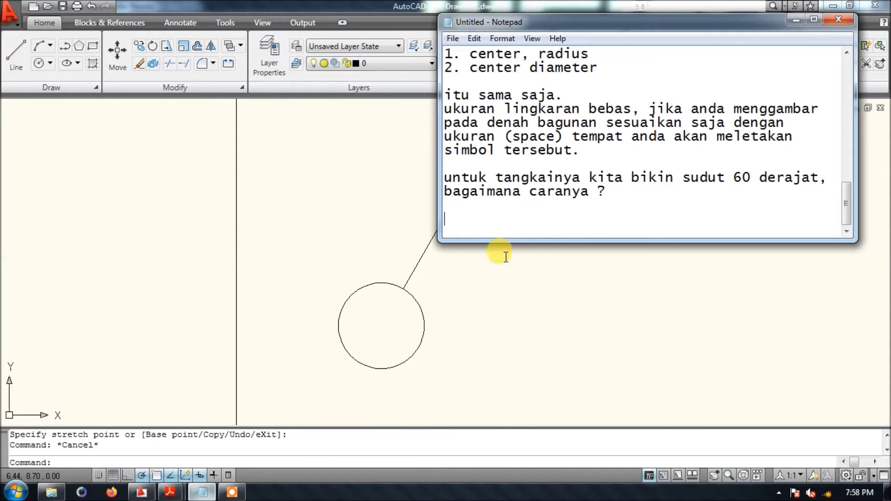
{"action": "type", "text": "untuk bagian flag sudutnya 90 derajat."}
{"action": "key", "text": "Return"}
{"action": "type", "text": "karena kita sud"}
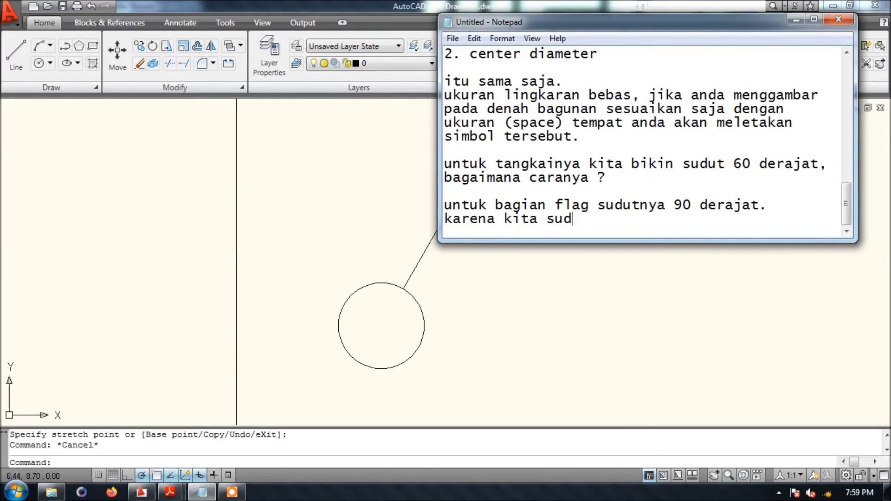
{"action": "type", "text": "ah mengaktifkan semu"}
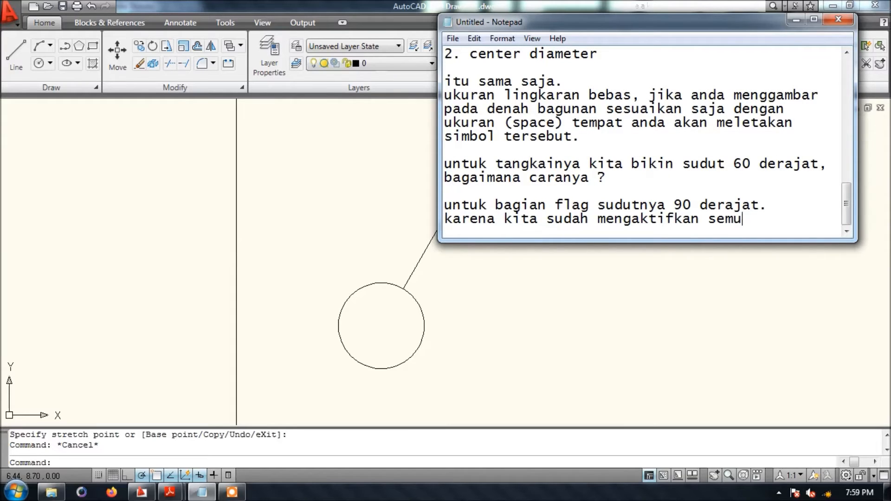
{"action": "type", "text": "a object sn"}
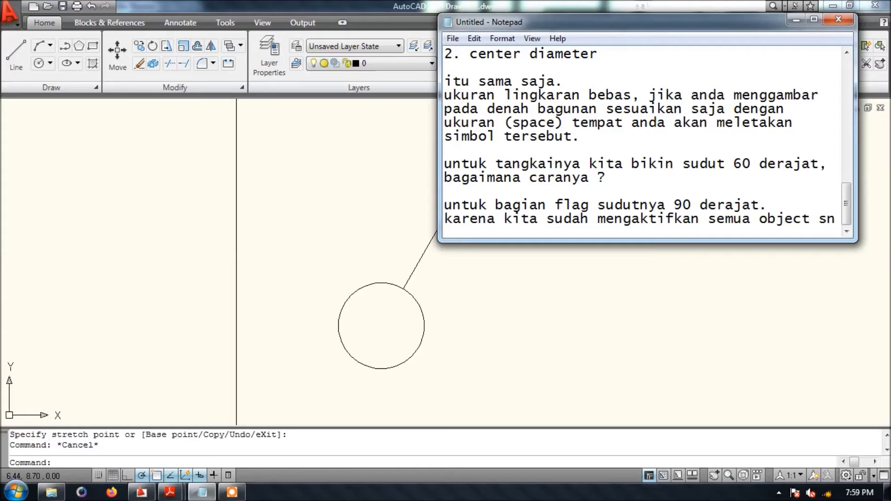
{"action": "type", "text": "ap dan"}
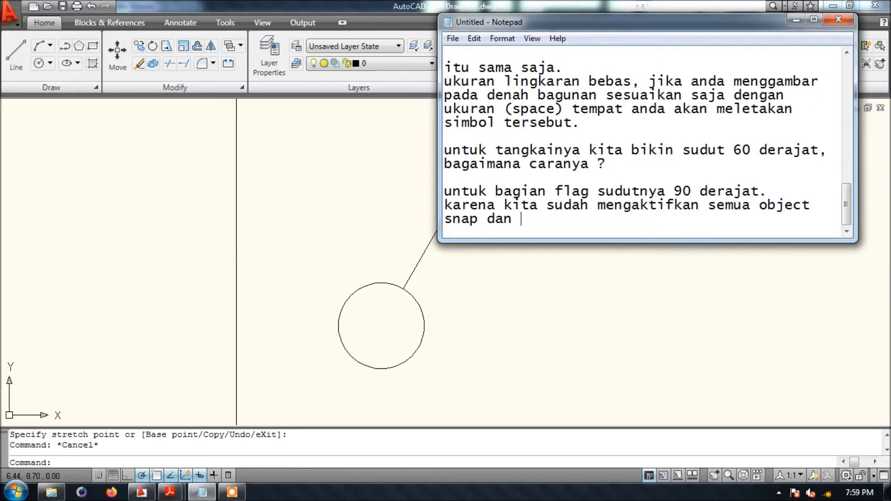
Step: Continue the flag note with "polar tracking kita tidak begitu susah menentukan sudut tersebut, karena bisa kita lihat secara kasat mata,"
{"action": "type", "text": " polar trackin"}
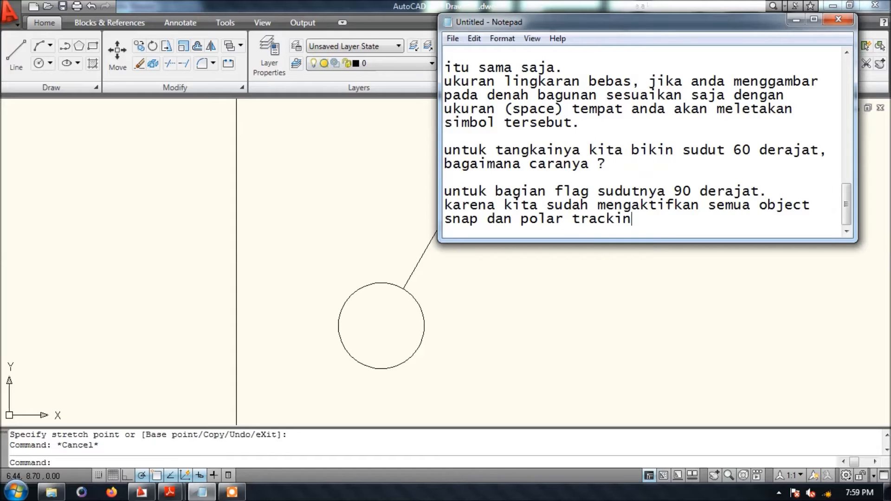
{"action": "type", "text": "g kita tidak begitu susah menen"}
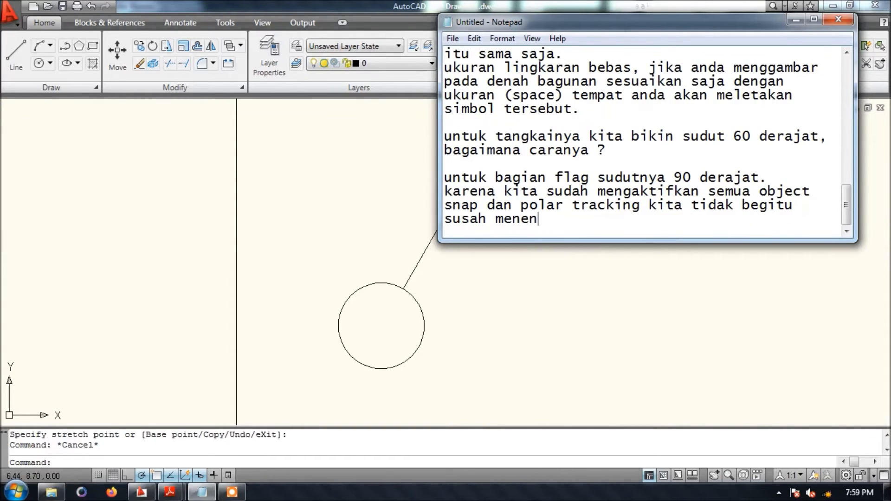
{"action": "type", "text": "tukan sudut ter"}
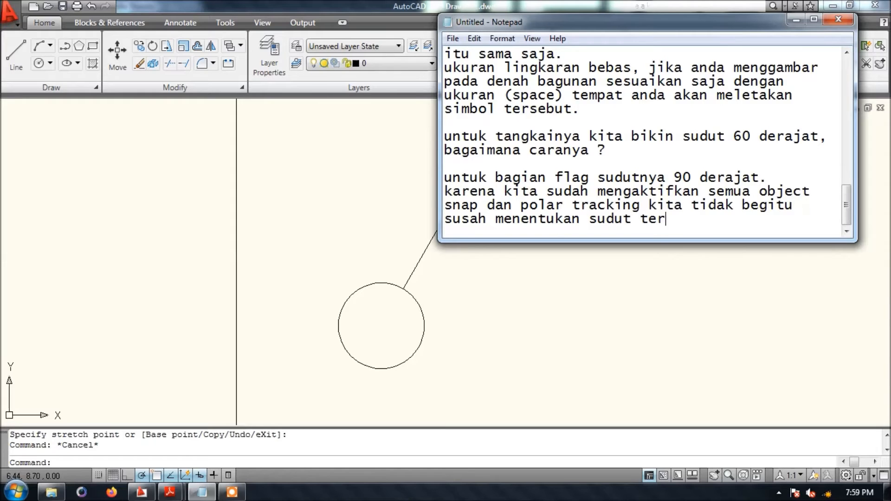
{"action": "type", "text": "sebut, karena bisa "}
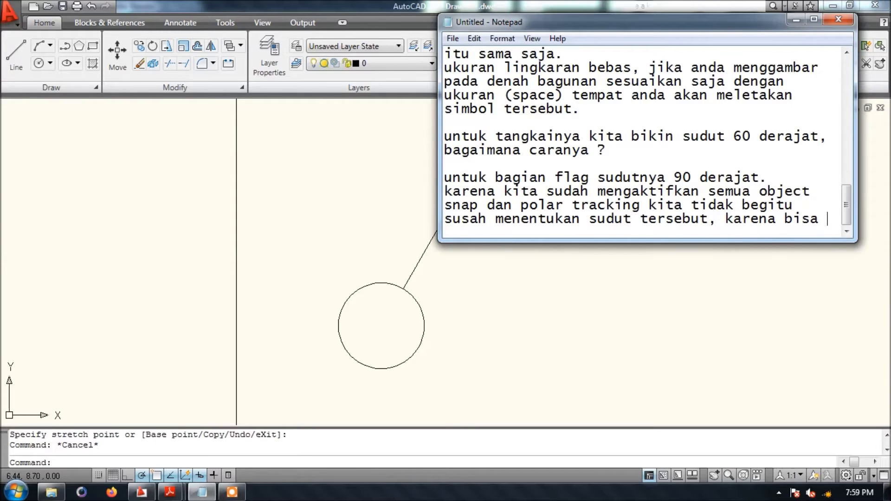
{"action": "type", "text": "kita lihat secara kasat"}
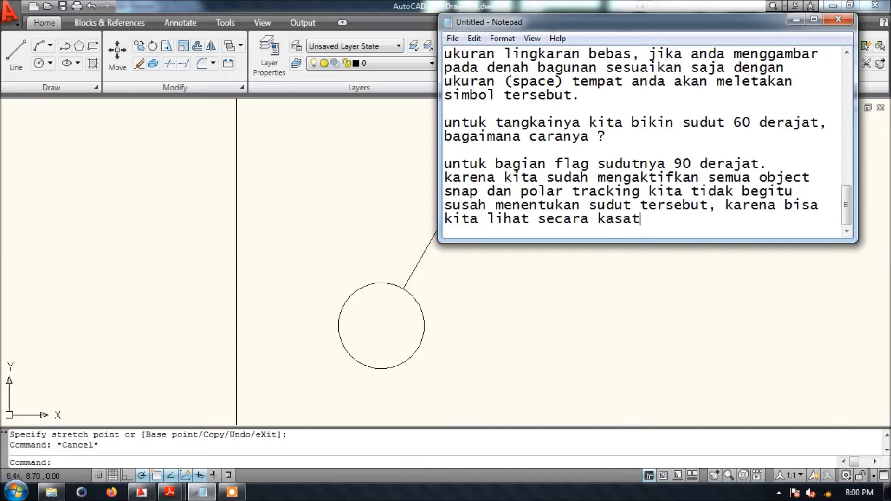
{"action": "type", "text": " mata,"}
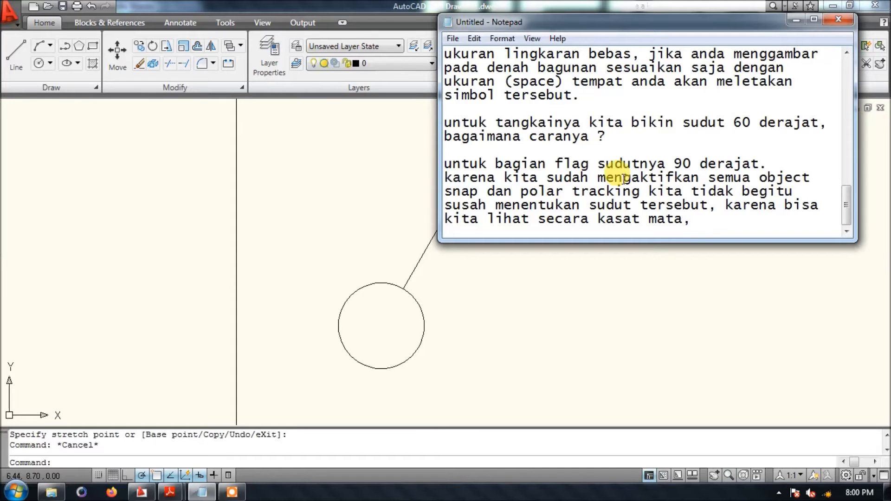
Step: Move the Notepad window off the switch symbol and switch to AutoCAD to view the symbol inside its rectangle
{"action": "mouse_move", "coordinate": [625, 22]}
{"action": "left_mouse_down"}
{"action": "mouse_move", "coordinate": [655, 80]}
{"action": "mouse_move", "coordinate": [732, 80]}
{"action": "mouse_move", "coordinate": [725, 27]}
{"action": "left_mouse_up"}
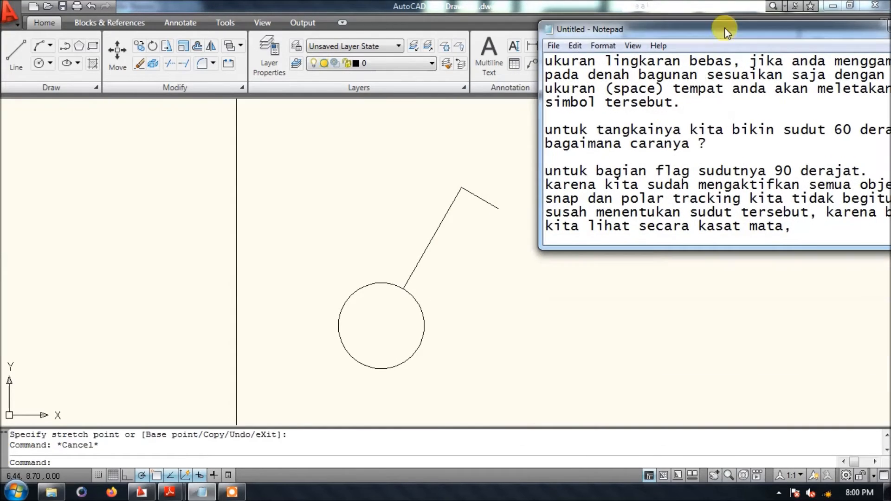
{"action": "left_click", "coordinate": [473, 453]}
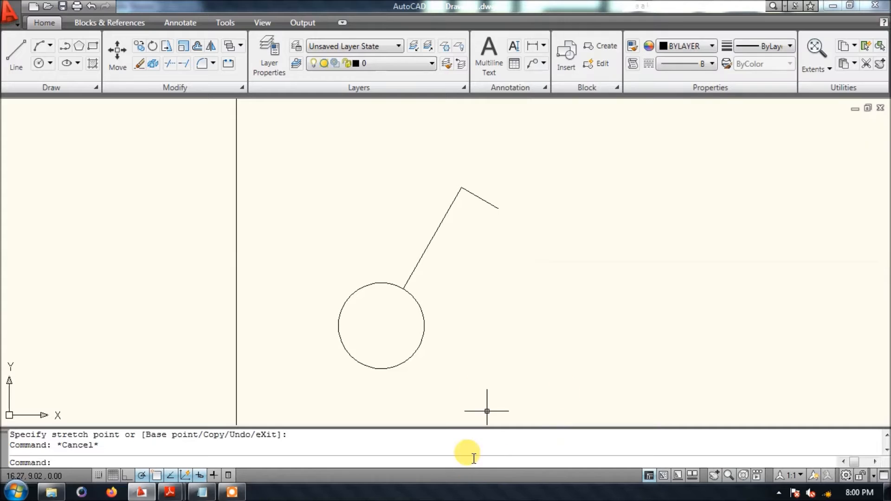
{"action": "middle_click_drag", "start_coordinate": [485, 352], "coordinate": [298, 339]}
{"action": "scroll", "coordinate": [298, 338], "scroll_direction": "down", "scroll_amount": 2}
Step: Start a new Notepad paragraph: "sekarang kita sudah memeiliki sebuah simbol single line untuk saklar tunggal, untuk jenis"
{"action": "left_click", "coordinate": [201, 492]}
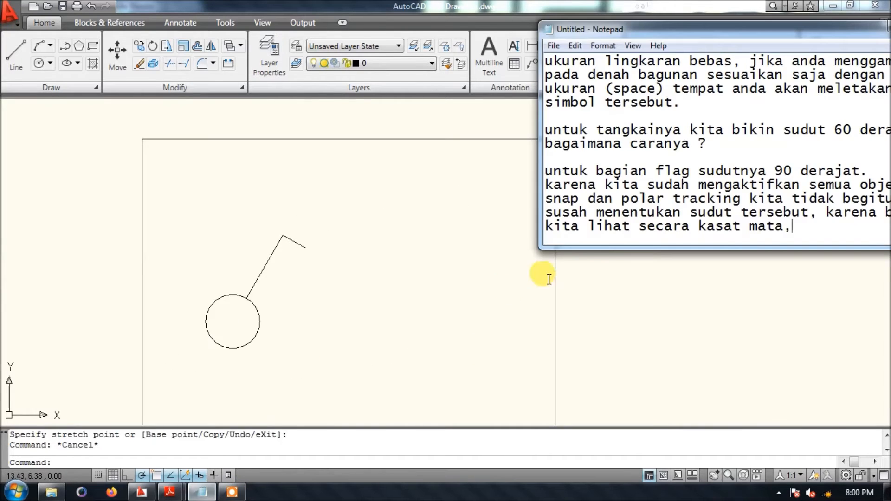
{"action": "key", "text": "Return"}
{"action": "key", "text": "Return"}
{"action": "type", "text": "sej"}
{"action": "type", "text": "karang kita sudah memeil"}
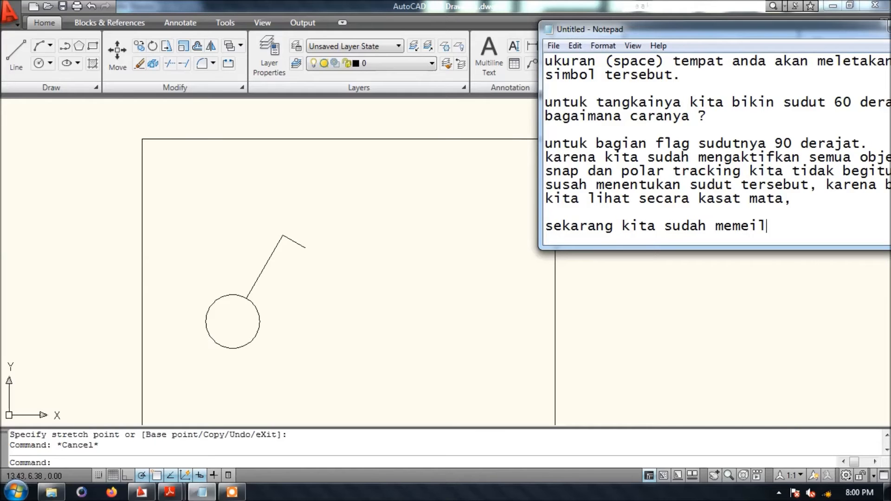
{"action": "type", "text": "iki sebuah simb"}
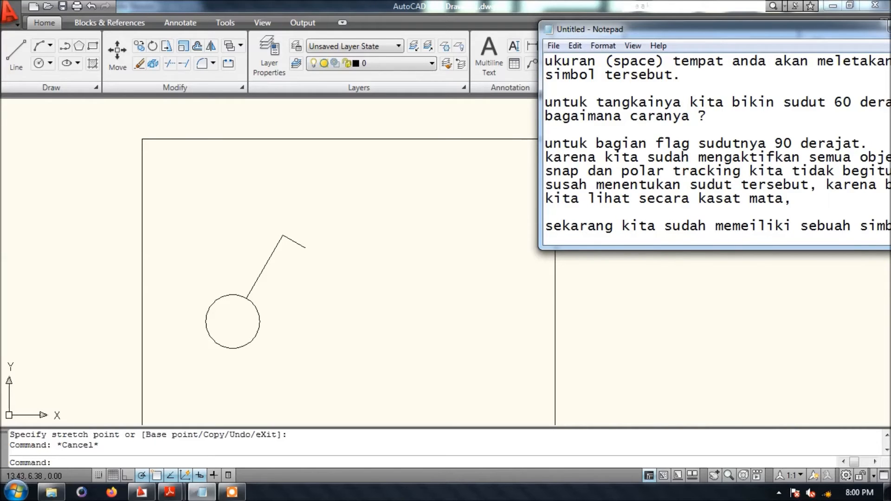
{"action": "left_click_drag", "start_coordinate": [744, 24], "coordinate": [609, 8]}
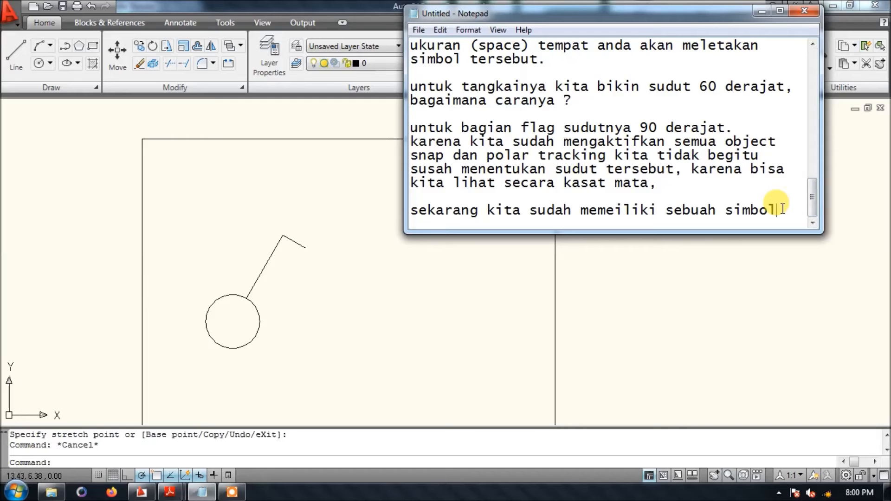
{"action": "type", "text": "bol"}
{"action": "key", "text": "Return"}
{"action": "type", "text": "singl"}
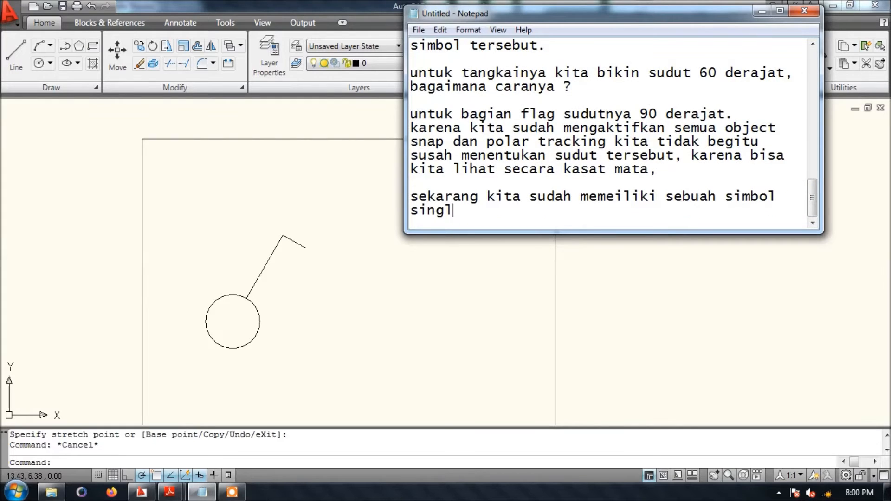
{"action": "type", "text": "e line untuk saklar tunggal, untuk jenis sel"}
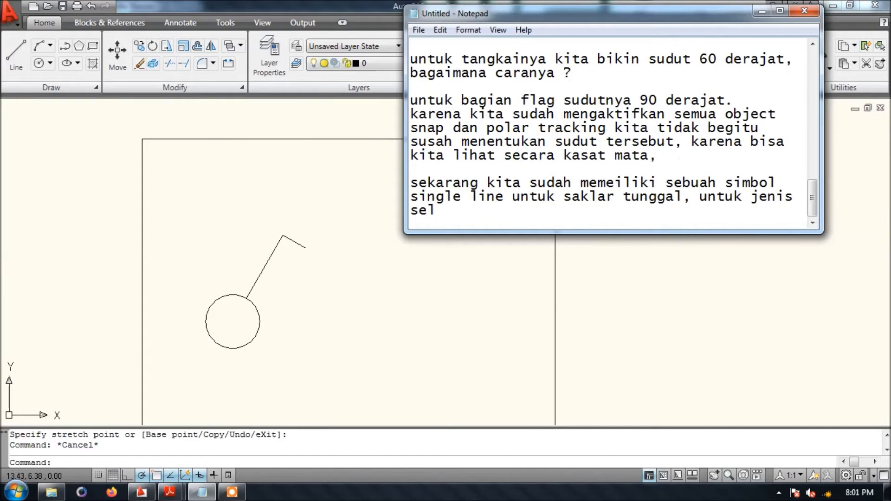
Step: Complete the note's sentence with "selanjutnya kita tinggal copy dan paste simbol saklar tunggal tersebut." and leave blank lines below it
{"action": "type", "text": "amju"}
{"action": "key", "text": "BackSpace"}
{"action": "key", "text": "BackSpace"}
{"action": "key", "text": "BackSpace"}
{"action": "type", "text": "njutnya kita tinggal"}
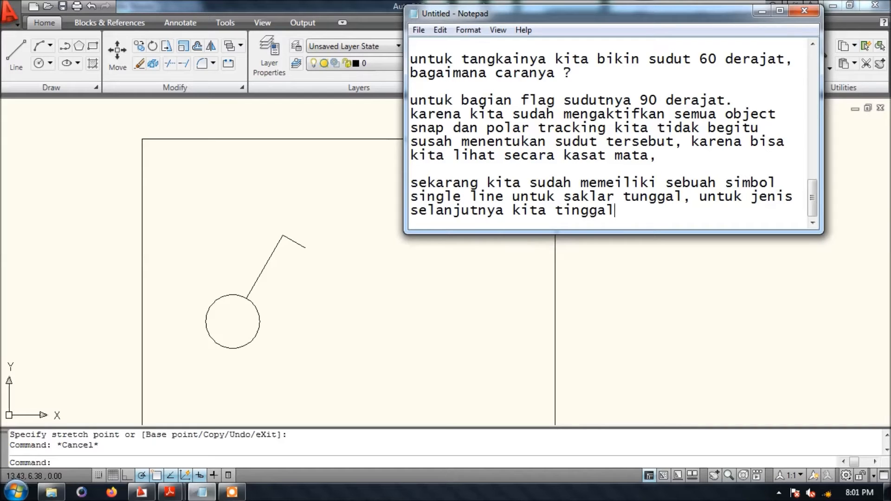
{"action": "type", "text": " copy dan pa"}
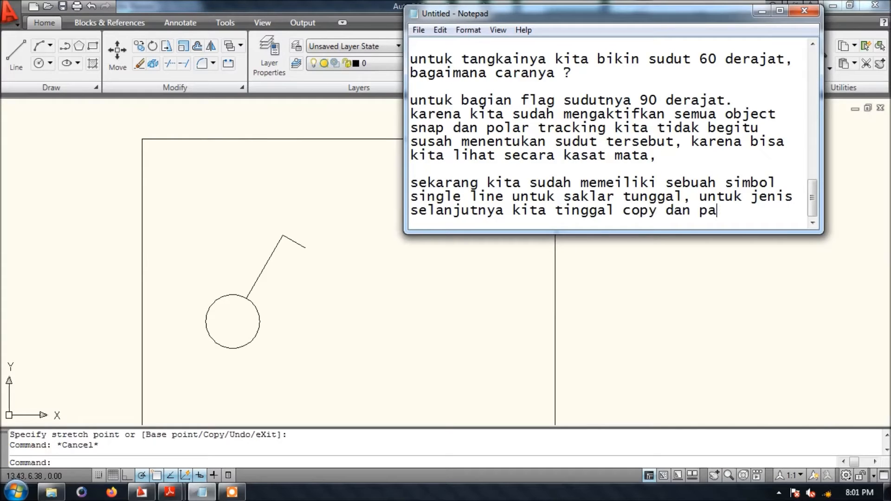
{"action": "type", "text": "ste simbol sak"}
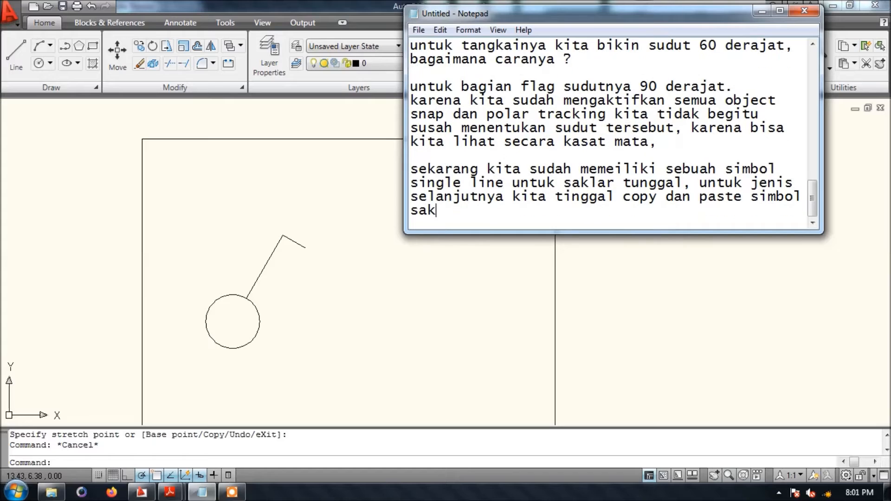
{"action": "type", "text": "lar tunggal tersebut"}
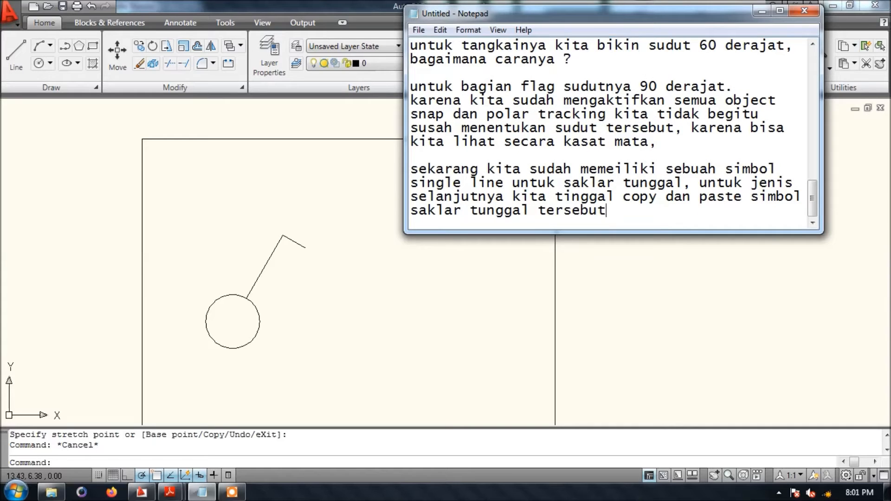
{"action": "type", "text": "."}
{"action": "key", "text": "Return"}
{"action": "key", "text": "Return"}
{"action": "key", "text": "Return"}
Step: Switch to AutoCAD and copy the whole switch symbol from its circle centre about 8.88 units horizontally to the right
{"action": "left_click", "coordinate": [594, 313]}
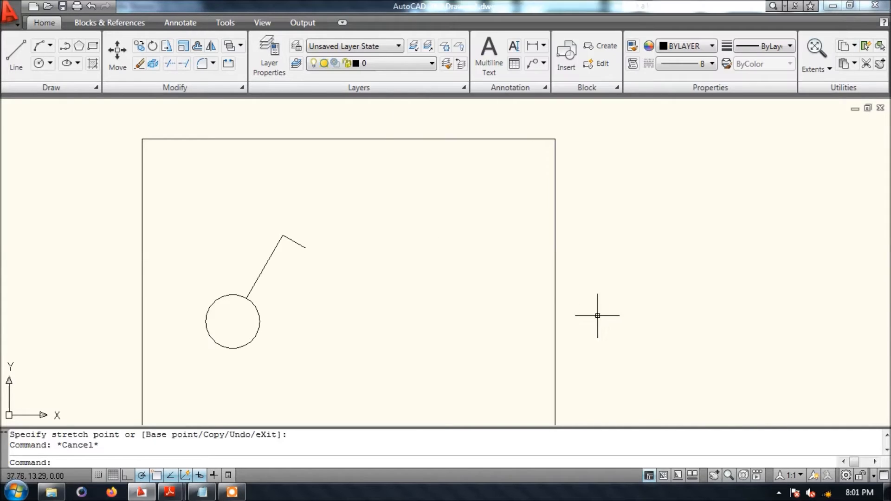
{"action": "key", "text": "Escape"}
{"action": "type", "text": "co"}
{"action": "key", "text": "Return"}
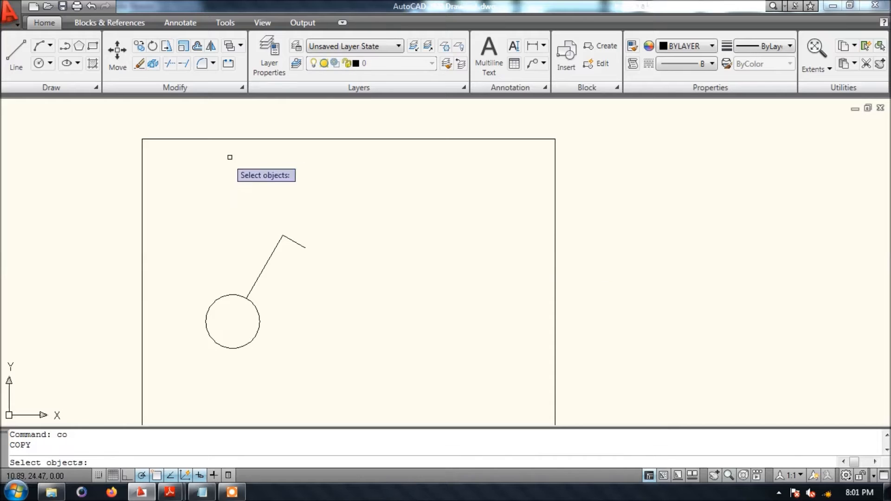
{"action": "left_click", "coordinate": [173, 190]}
{"action": "key", "text": "Return"}
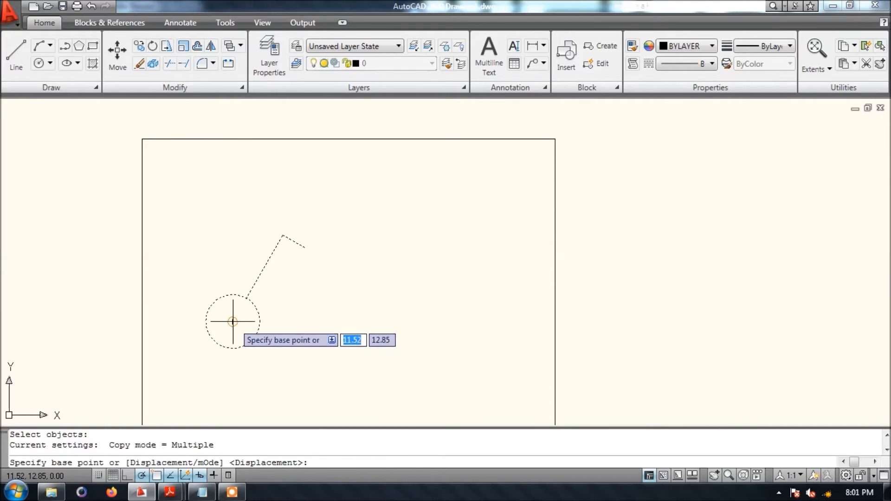
{"action": "left_click", "coordinate": [233, 322]}
{"action": "left_click", "coordinate": [355, 321]}
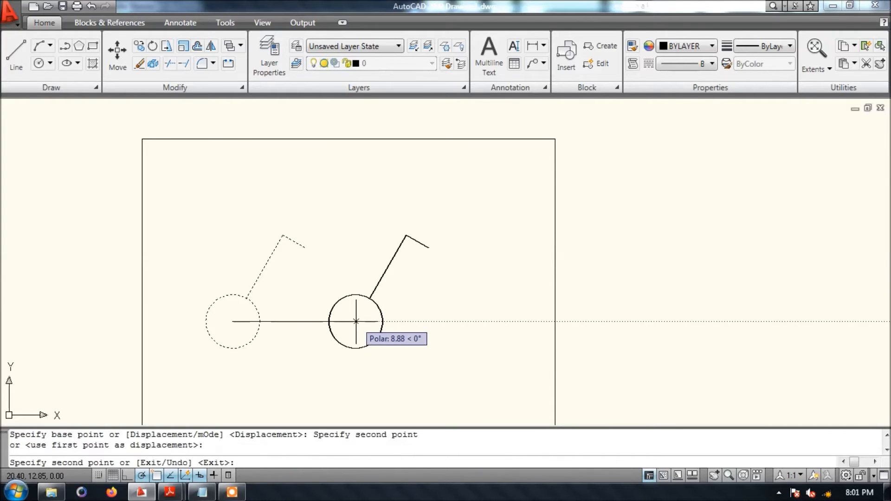
{"action": "key", "text": "Return"}
Step: Copy the short contact line at the lever tip of the second switch symbol a little way down the same lever
{"action": "scroll", "coordinate": [438, 246], "scroll_direction": "up", "scroll_amount": 2}
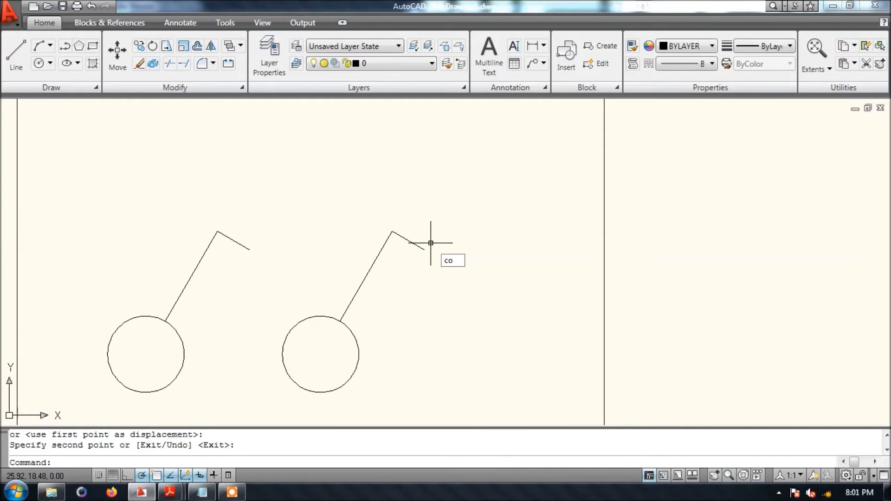
{"action": "key", "text": "Return"}
{"action": "left_click", "coordinate": [414, 244]}
{"action": "key", "text": "Return"}
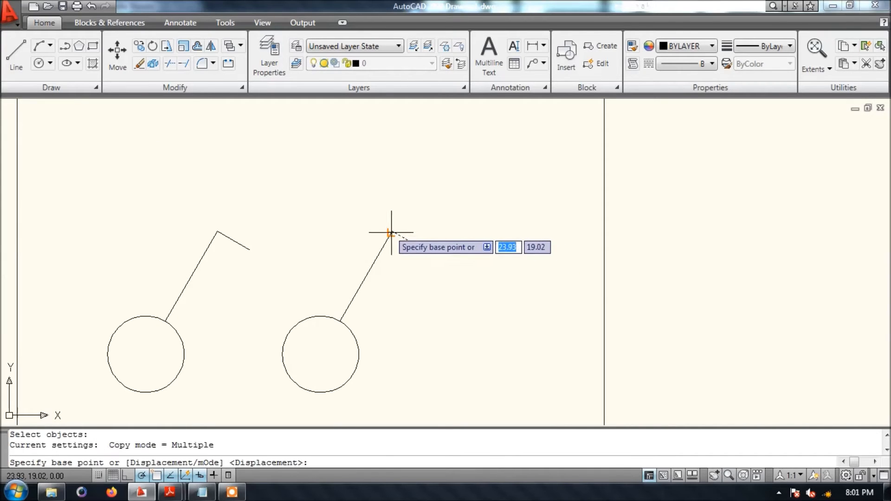
{"action": "left_click", "coordinate": [391, 233]}
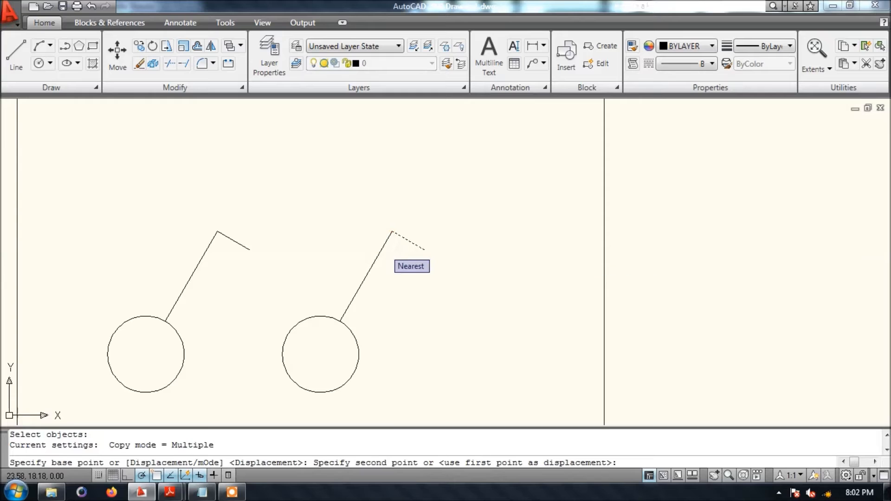
{"action": "left_click", "coordinate": [384, 248]}
{"action": "key", "text": "Return"}
Step: Add the single-line text "sakelar tunggal" below the first switch symbol with a text height of .5 and no rotation
{"action": "scroll", "coordinate": [411, 281], "scroll_direction": "down", "scroll_amount": 3}
{"action": "left_click", "coordinate": [514, 46]}
{"action": "left_click", "coordinate": [234, 322]}
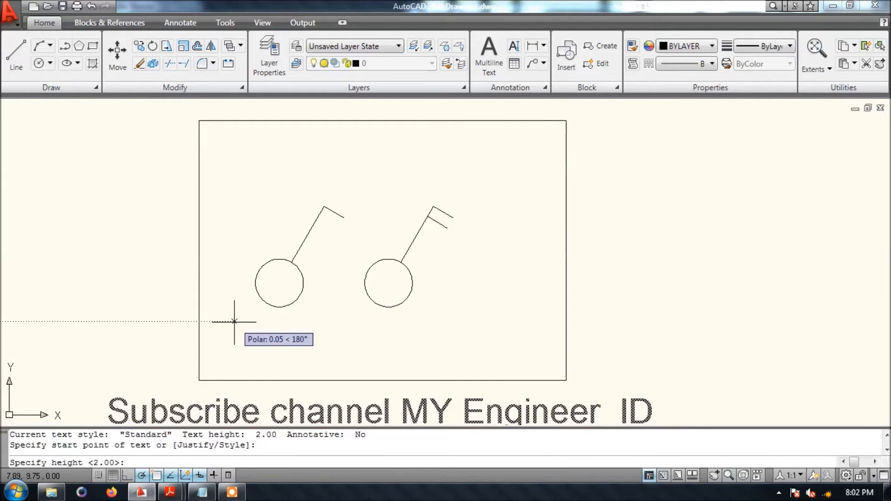
{"action": "type", "text": ".5"}
{"action": "key", "text": "Return"}
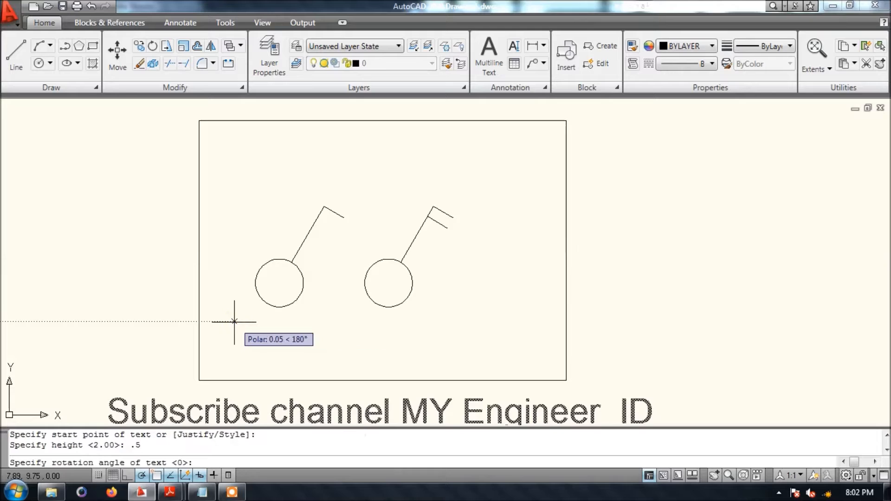
{"action": "left_click", "coordinate": [235, 321]}
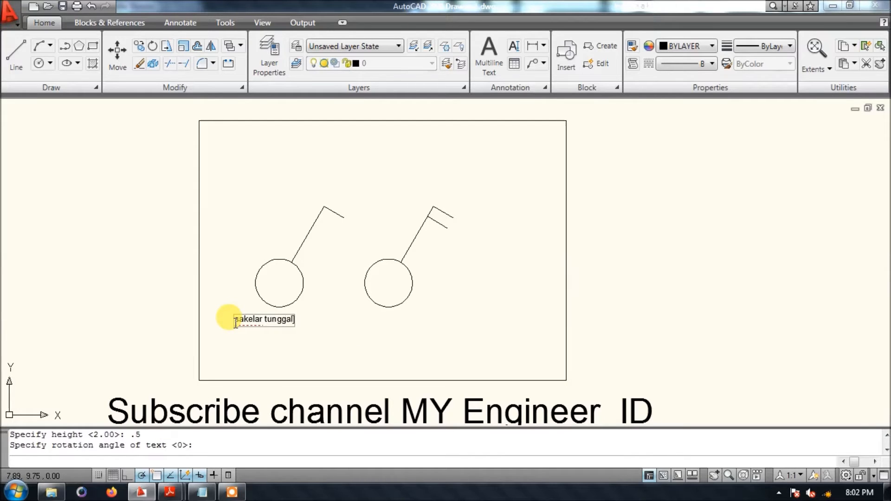
{"action": "key", "text": "Return"}
{"action": "key", "text": "Return"}
Step: Add the single-line text "sakelar dua kutub" below the second switch symbol, keeping the 0.50 text height and zero rotation
{"action": "left_click", "coordinate": [533, 46]}
{"action": "left_click", "coordinate": [507, 45]}
{"action": "left_click", "coordinate": [375, 314]}
{"action": "key", "text": "Return"}
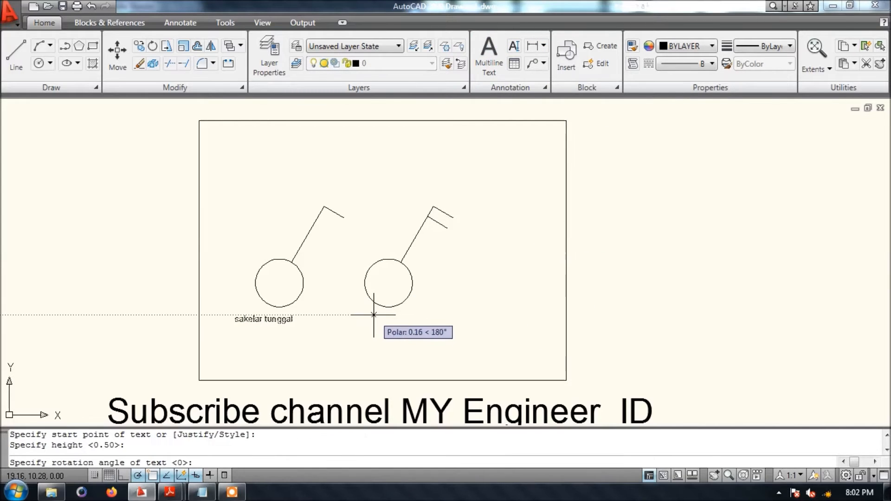
{"action": "left_click", "coordinate": [375, 315]}
{"action": "type", "text": "sakel"}
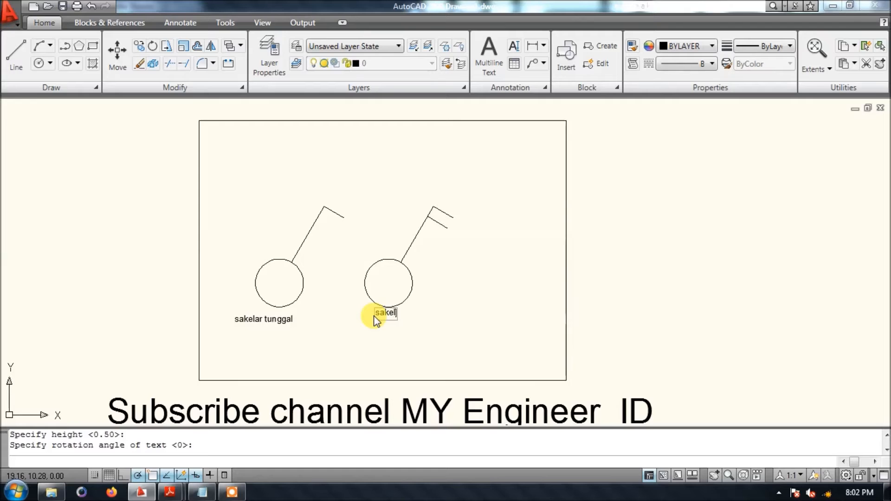
{"action": "type", "text": "ar dua kutub"}
{"action": "key", "text": "Return"}
{"action": "key", "text": "Return"}
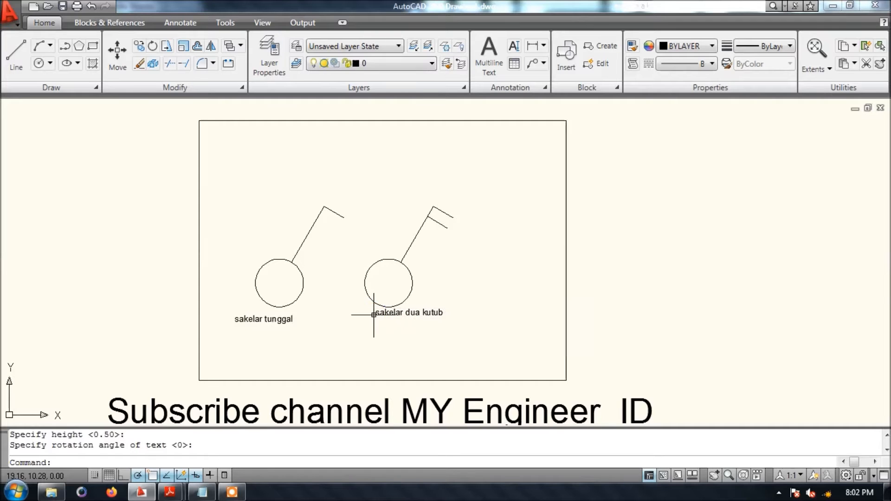
Step: Switch to the PUIL 2000 PDF in Adobe Reader and examine the three-pole switch symbol c) and its description
{"action": "mouse_move", "coordinate": [170, 492]}
{"action": "left_click", "coordinate": [155, 436]}
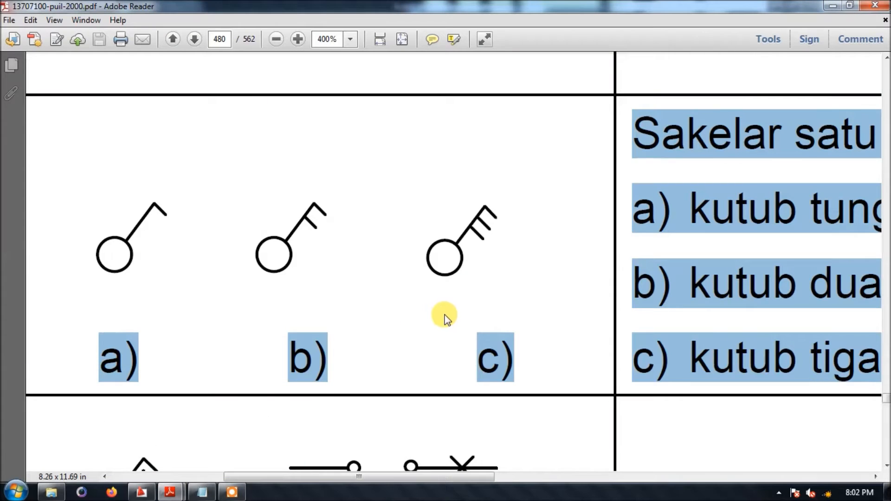
{"action": "scroll", "coordinate": [446, 320], "scroll_direction": "down", "scroll_amount": 1}
{"action": "left_click_drag", "start_coordinate": [440, 477], "coordinate": [462, 477]}
Step: Switch to AutoCAD and copy the two-pole switch symbol with its label horizontally to the right, using the lever's lower end as base point
{"action": "mouse_move", "coordinate": [141, 492]}
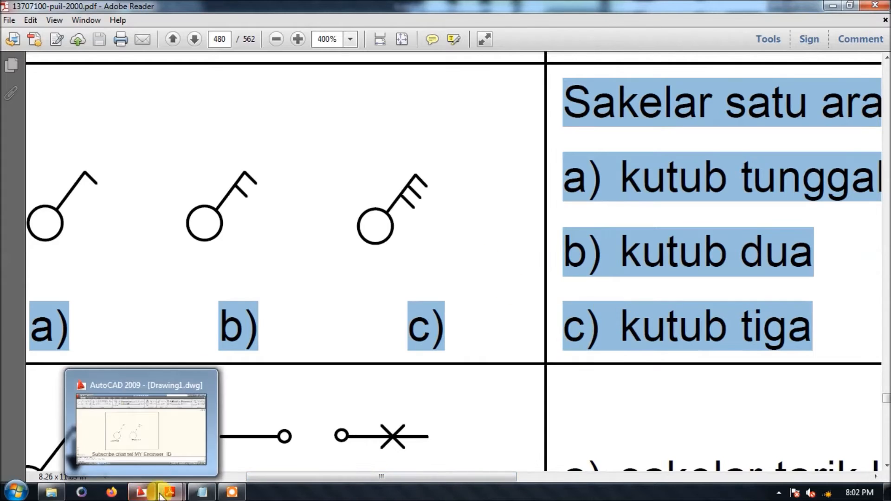
{"action": "left_click", "coordinate": [116, 434]}
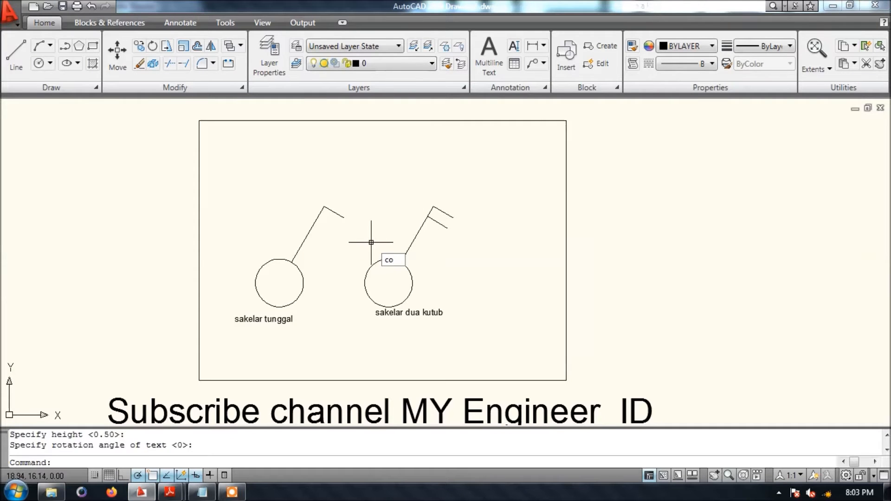
{"action": "type", "text": "co"}
{"action": "key", "text": "Return"}
{"action": "left_click", "coordinate": [347, 179]}
{"action": "left_click", "coordinate": [529, 336]}
{"action": "key", "text": "Return"}
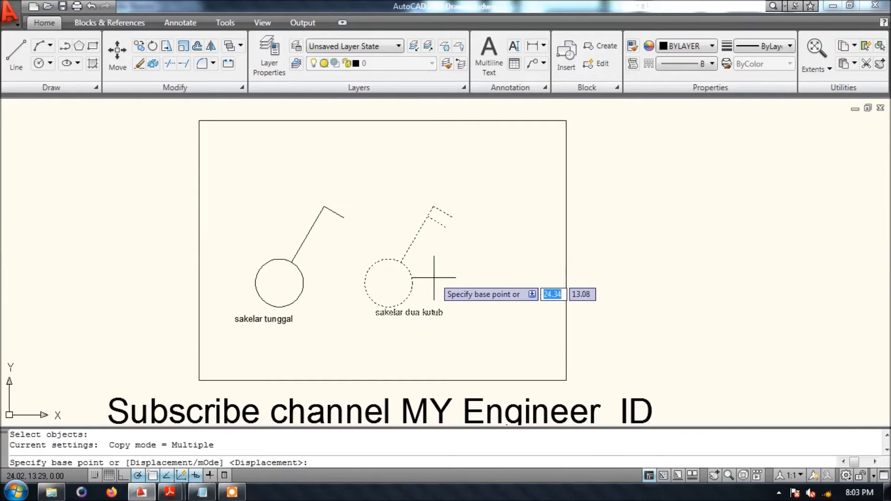
{"action": "left_click", "coordinate": [402, 263]}
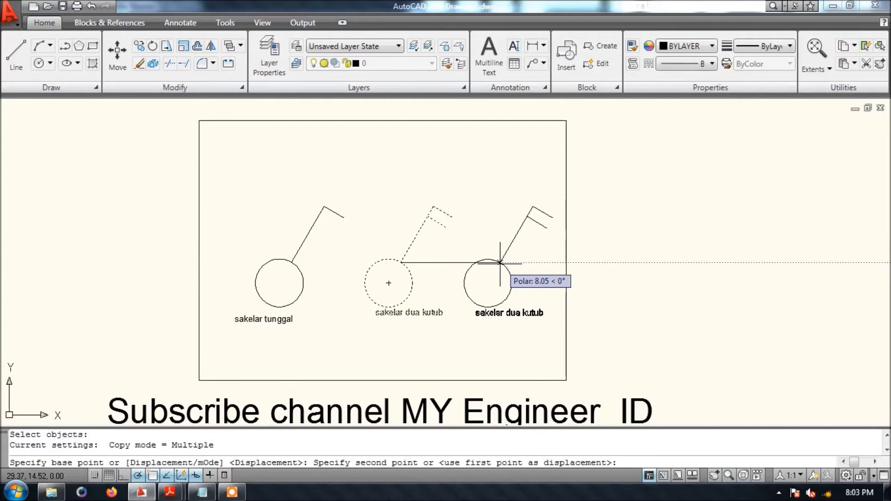